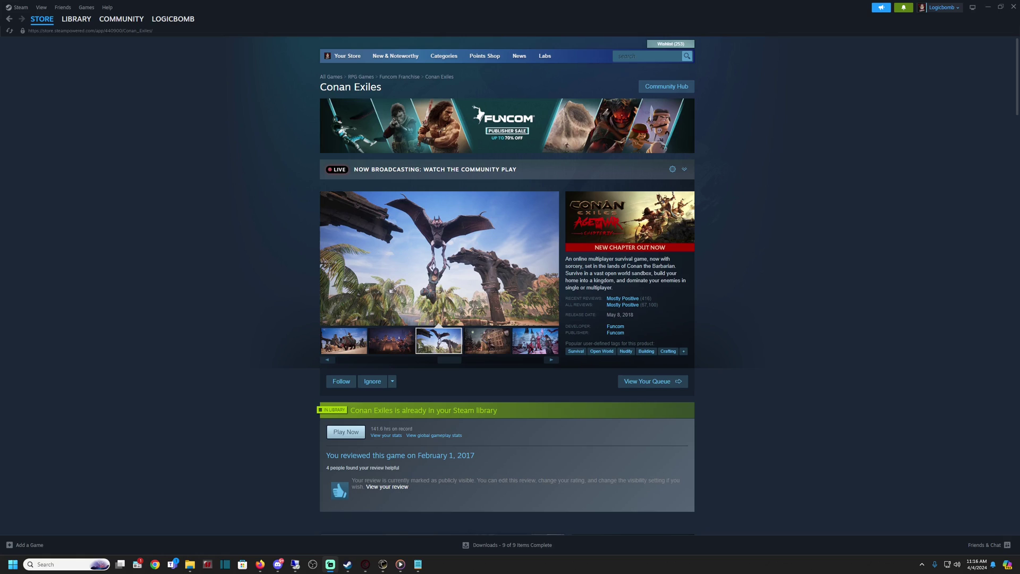
# Scroll through the Steam library list to find the Conan Exiles entries.
pyautogui.scroll(-3, 246, 314)
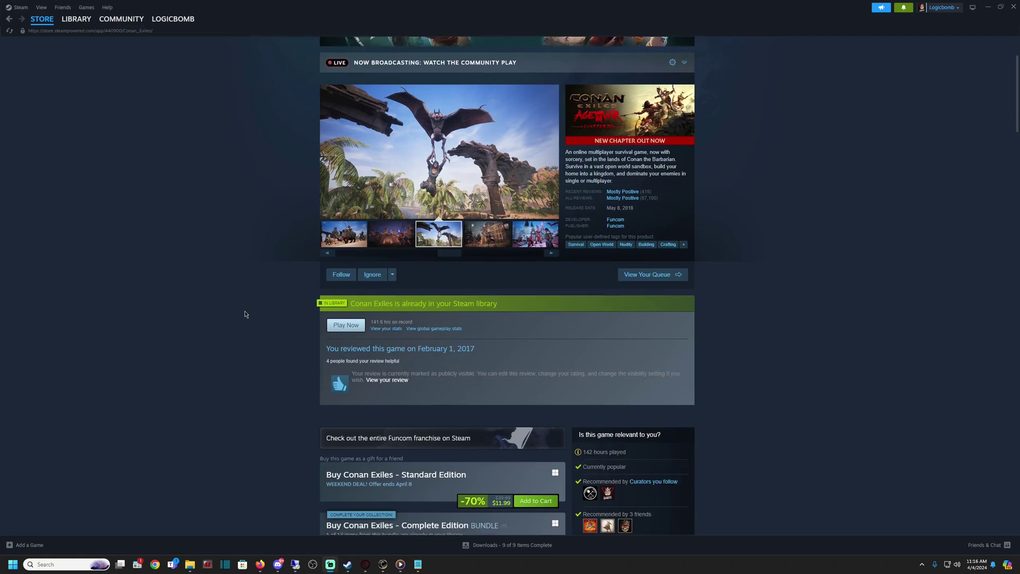
pyautogui.scroll(-2, 246, 314)
pyautogui.scroll(-3, 266, 319)
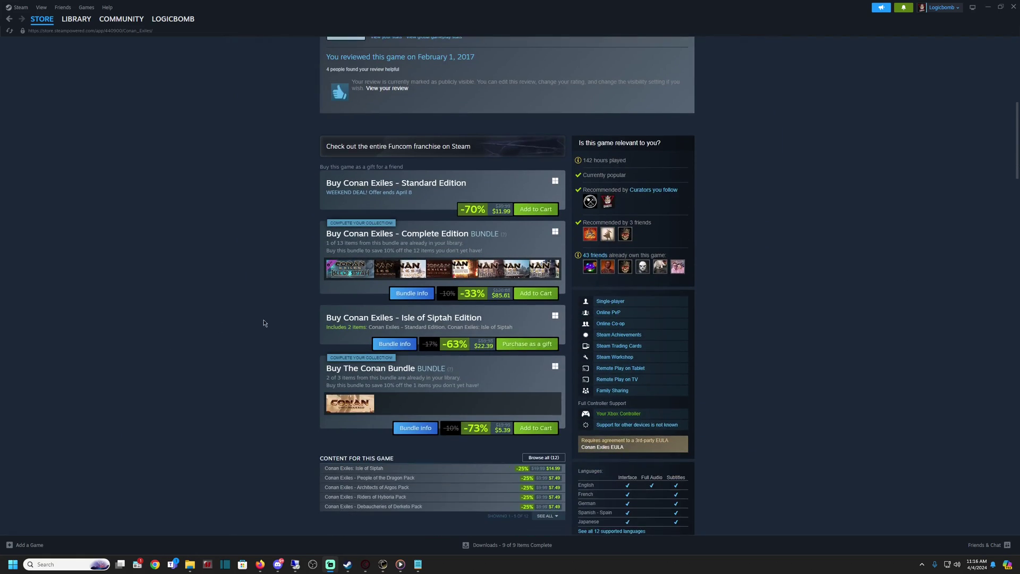
pyautogui.scroll(3, 275, 306)
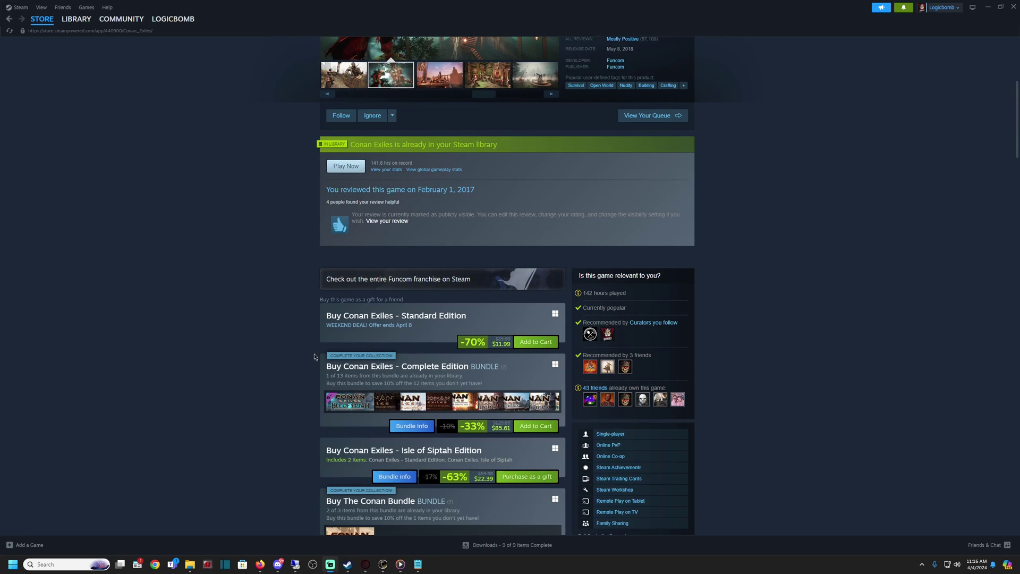
pyautogui.scroll(-3, 314, 352)
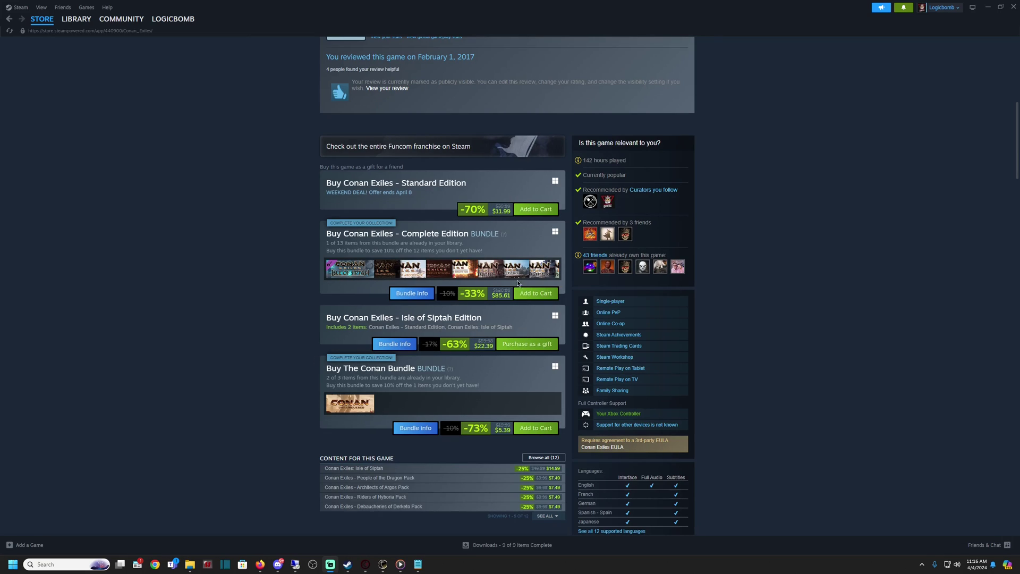
pyautogui.scroll(-3, 372, 329)
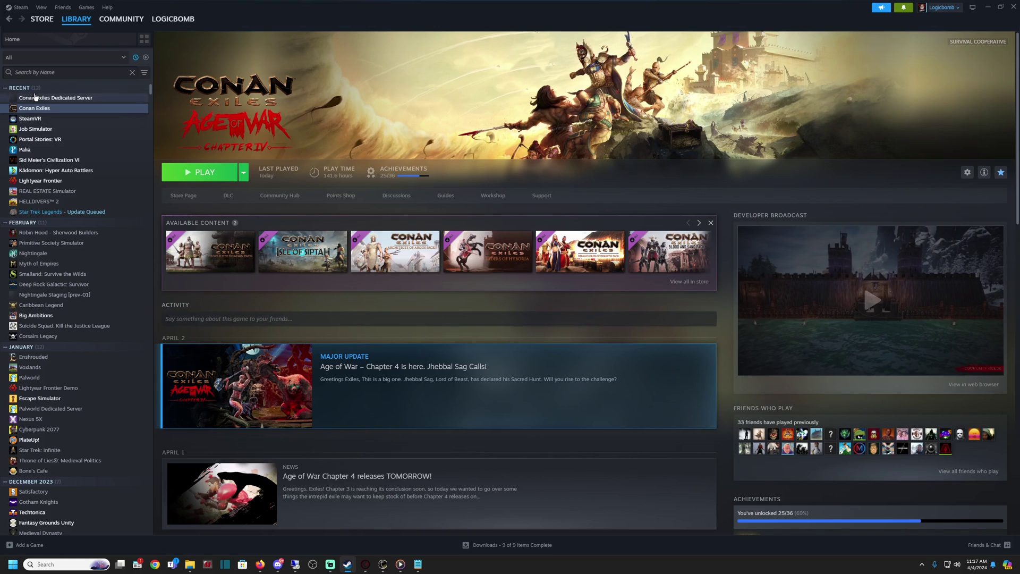
# Open the Dedicated Server page and filter the library to Tools only, hiding videos, software, soundtracks and games.
pyautogui.click(32, 100)
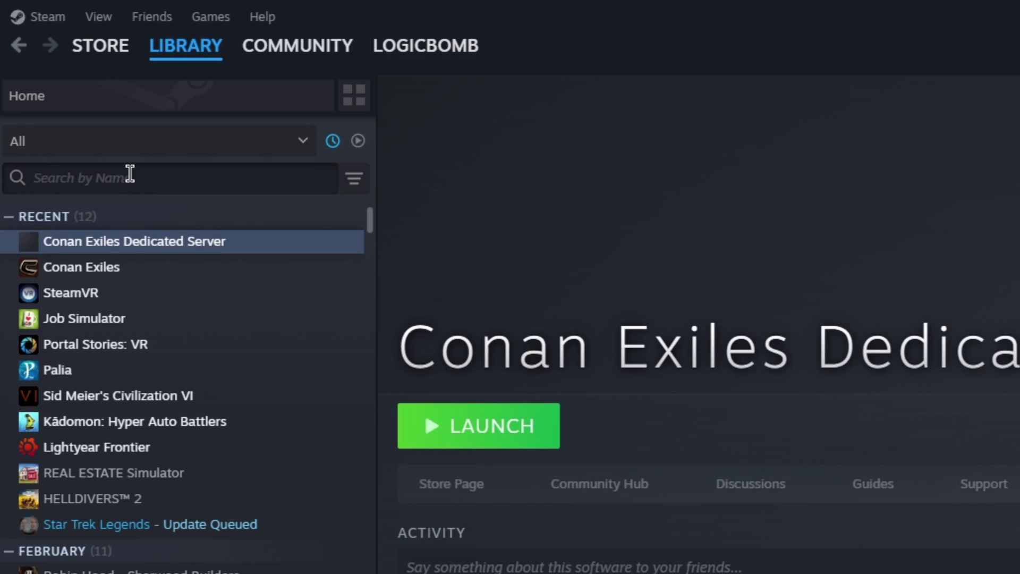
pyautogui.click(170, 179)
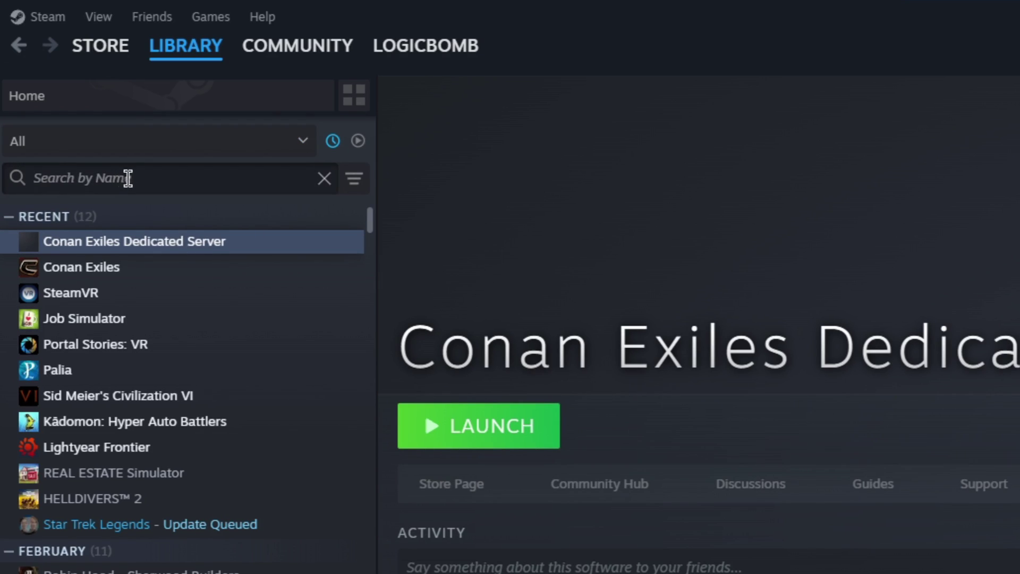
pyautogui.click(154, 142)
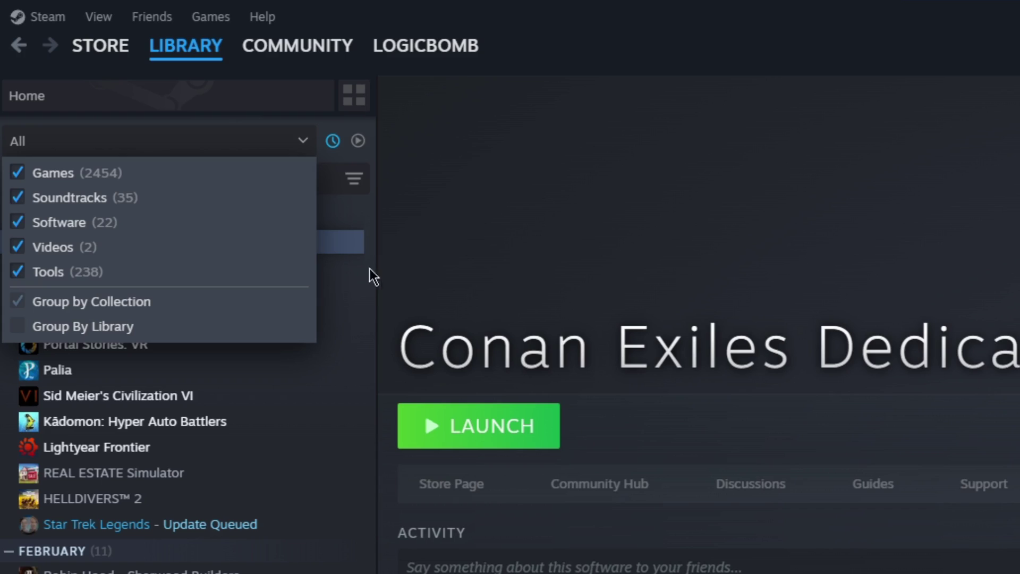
pyautogui.click(18, 247)
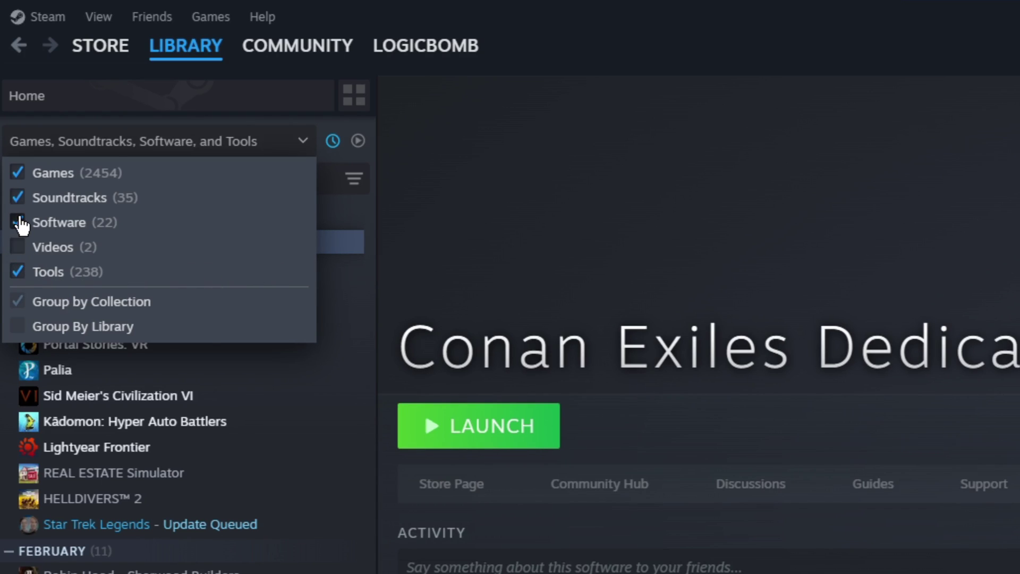
pyautogui.click(18, 222)
pyautogui.click(18, 197)
pyautogui.click(18, 172)
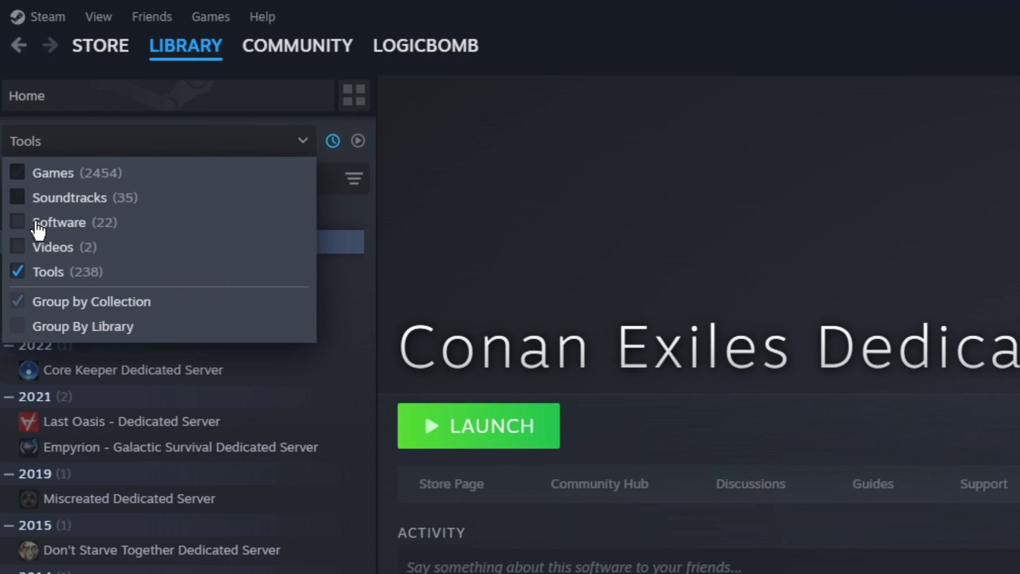
# Search the filtered library by name for 'conan'.
pyautogui.click(523, 234)
pyautogui.click(116, 179)
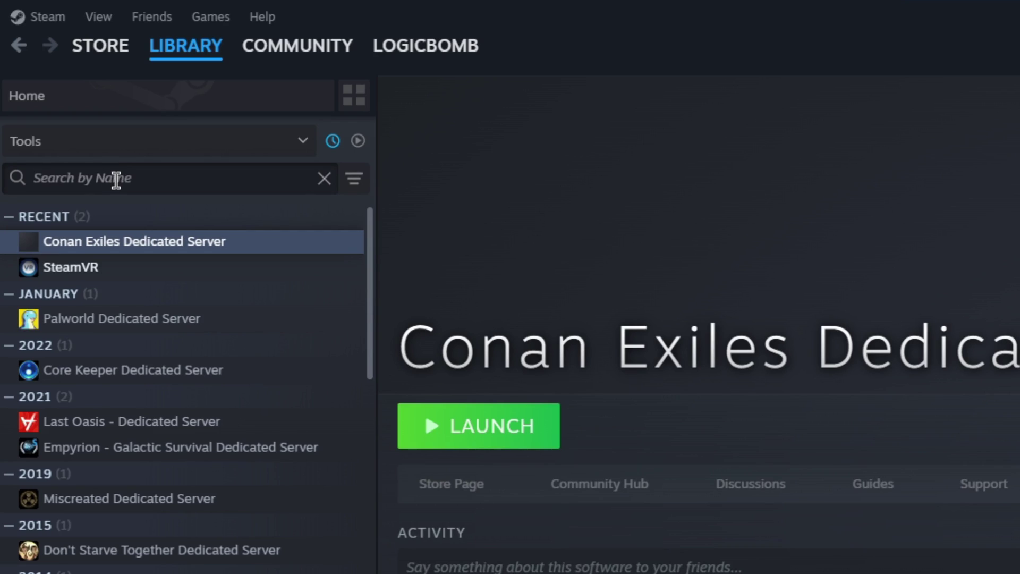
pyautogui.write('cona')
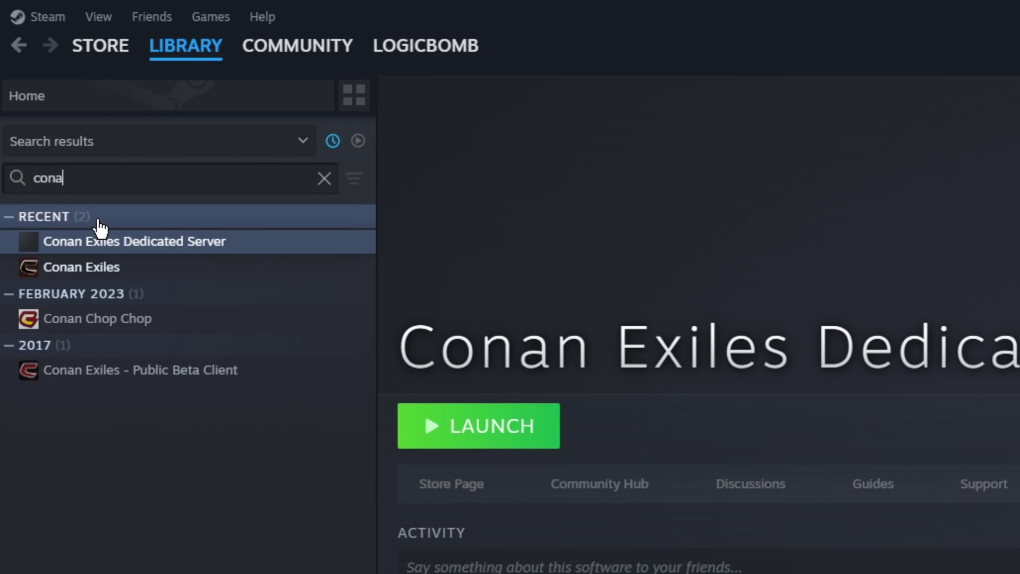
pyautogui.write('n')
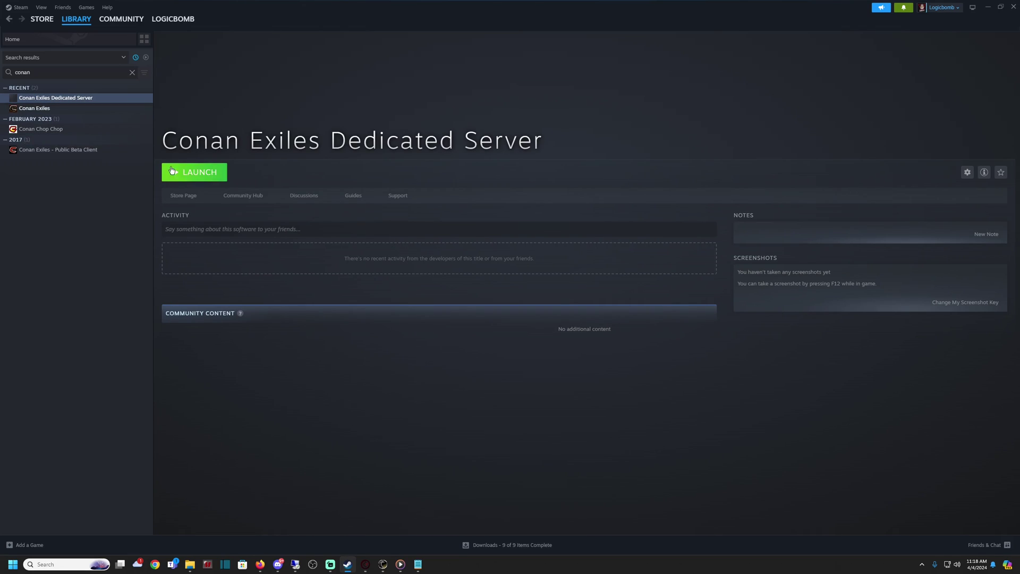
# Launch Conan Exiles Dedicated Server, then open its install folder via Manage > Browse local files.
pyautogui.click(194, 175)
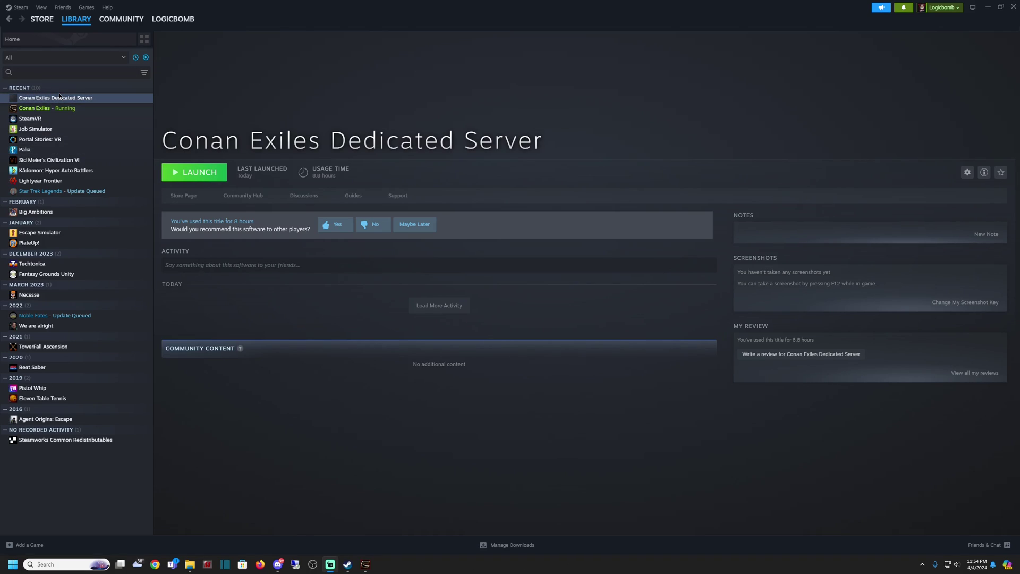
pyautogui.click(54, 101)
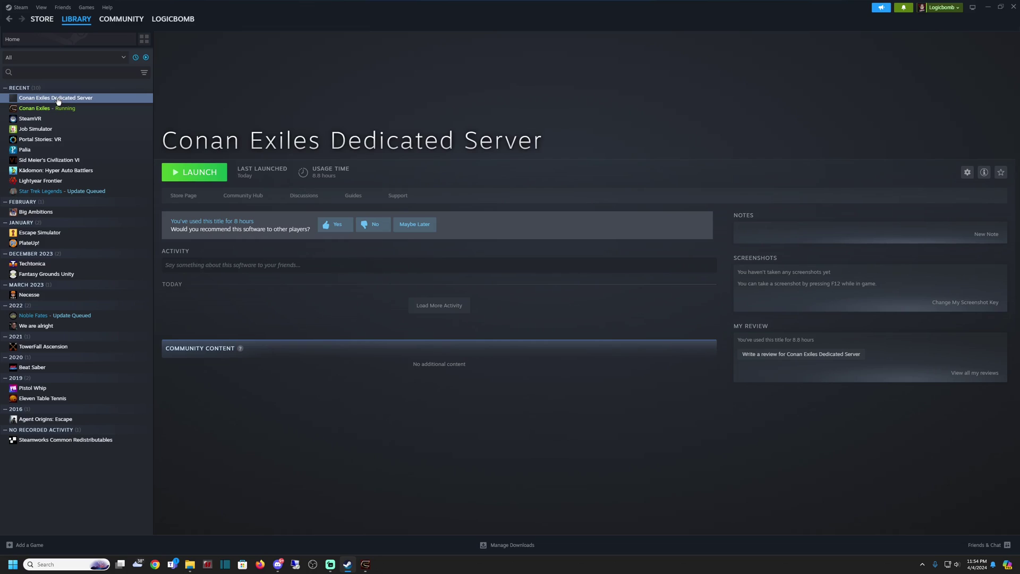
pyautogui.rightClick(58, 101)
pyautogui.moveTo(88, 149)
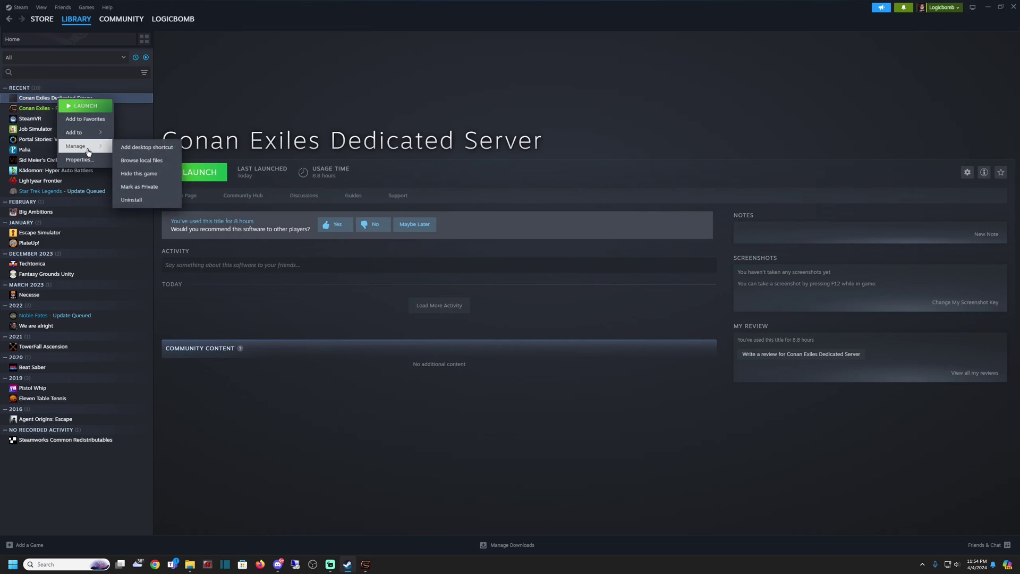
pyautogui.click(133, 161)
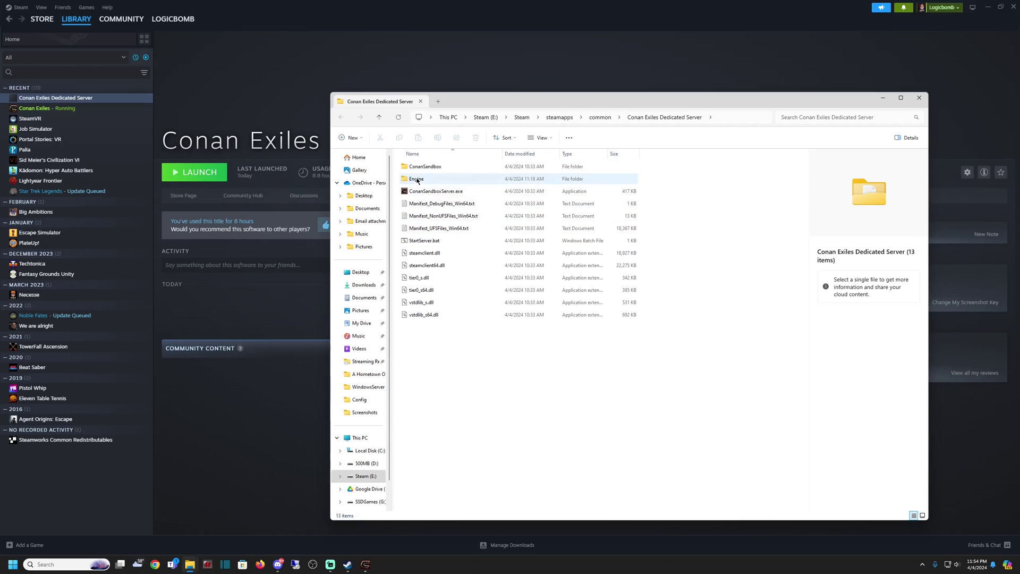
# Go into ConanSandbox\Config, then move that Explorer window left and narrow it.
pyautogui.doubleClick(417, 167)
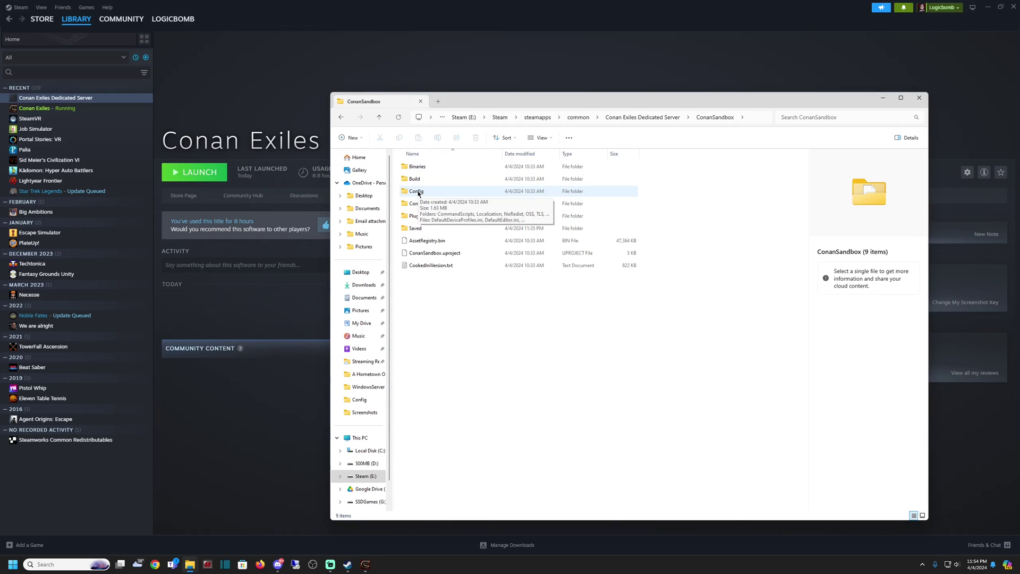
pyautogui.doubleClick(417, 192)
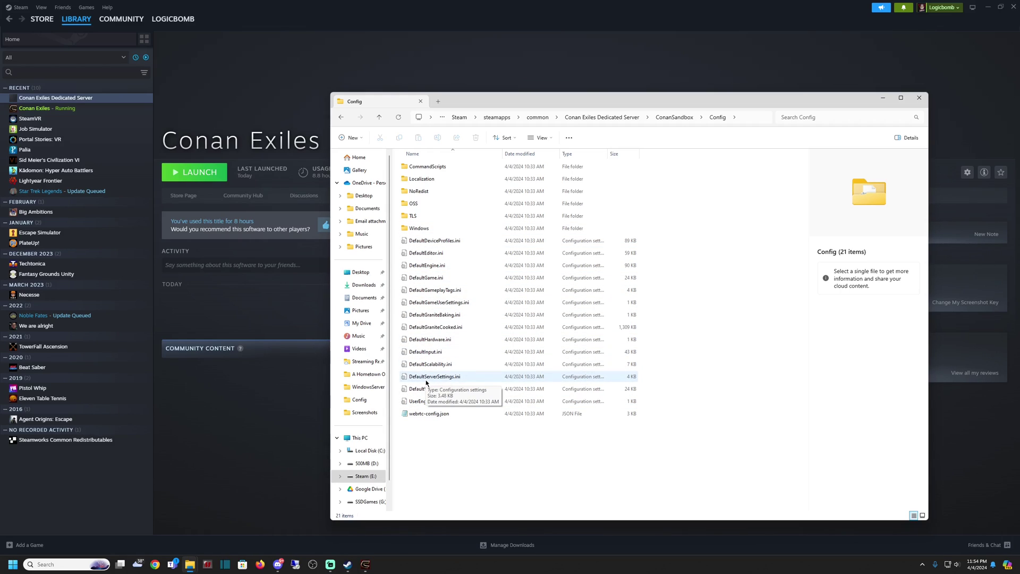
pyautogui.moveTo(630, 103); pyautogui.dragTo(327, 81)
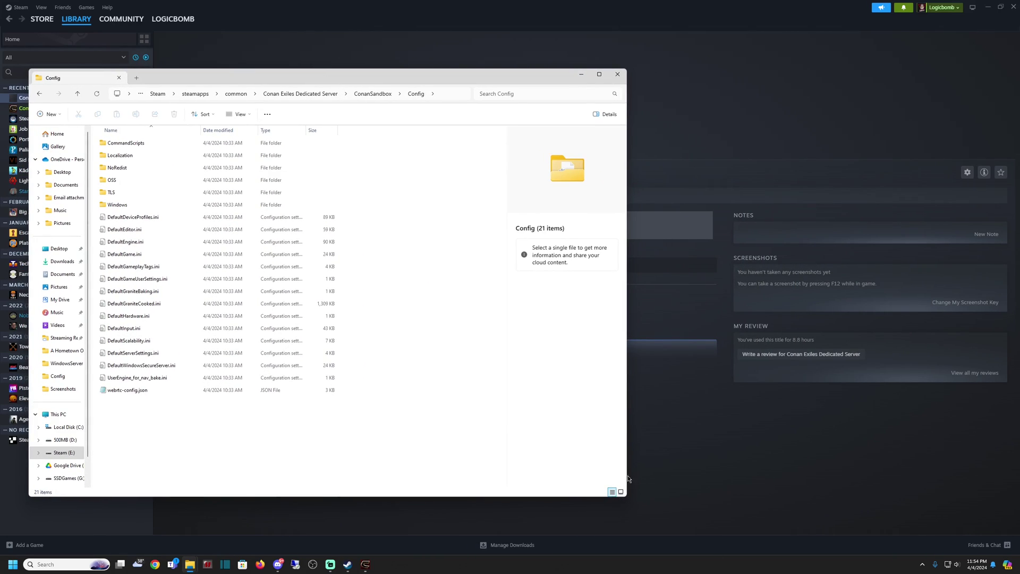
pyautogui.moveTo(626, 462); pyautogui.dragTo(402, 422)
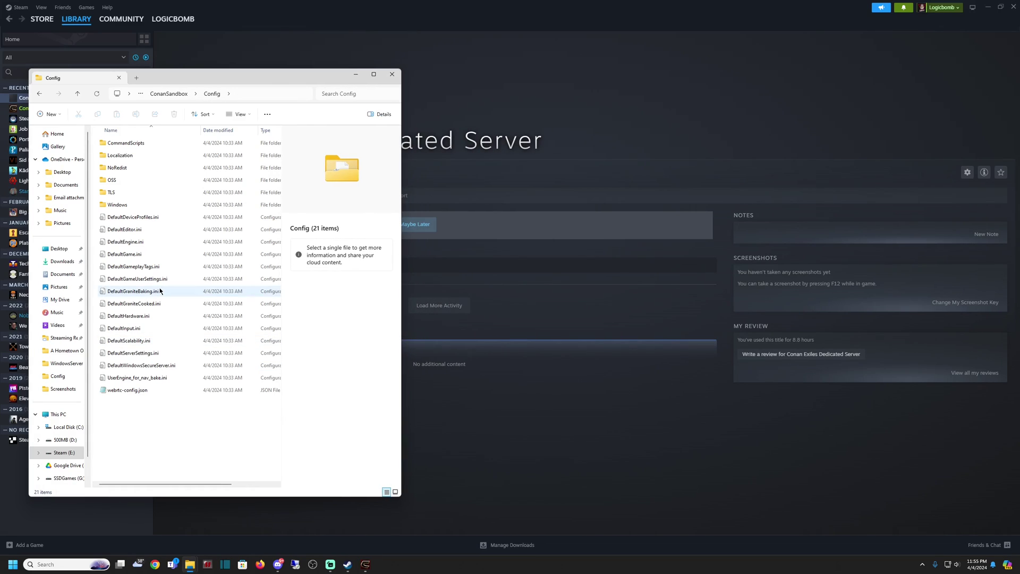
# Open a second File Explorer window beside the Config window and grab the Config folder path.
pyautogui.rightClick(191, 566)
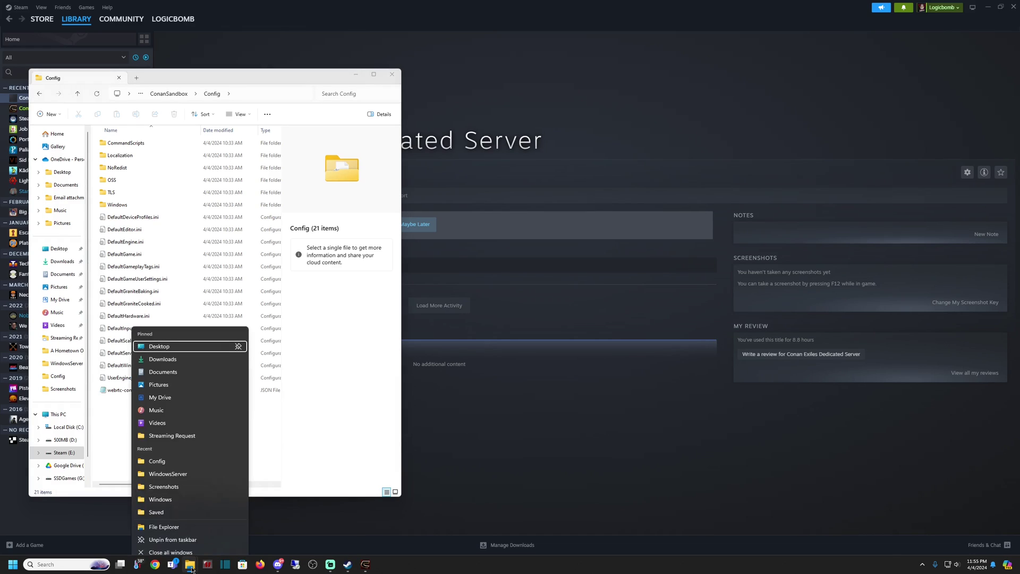
pyautogui.click(179, 519)
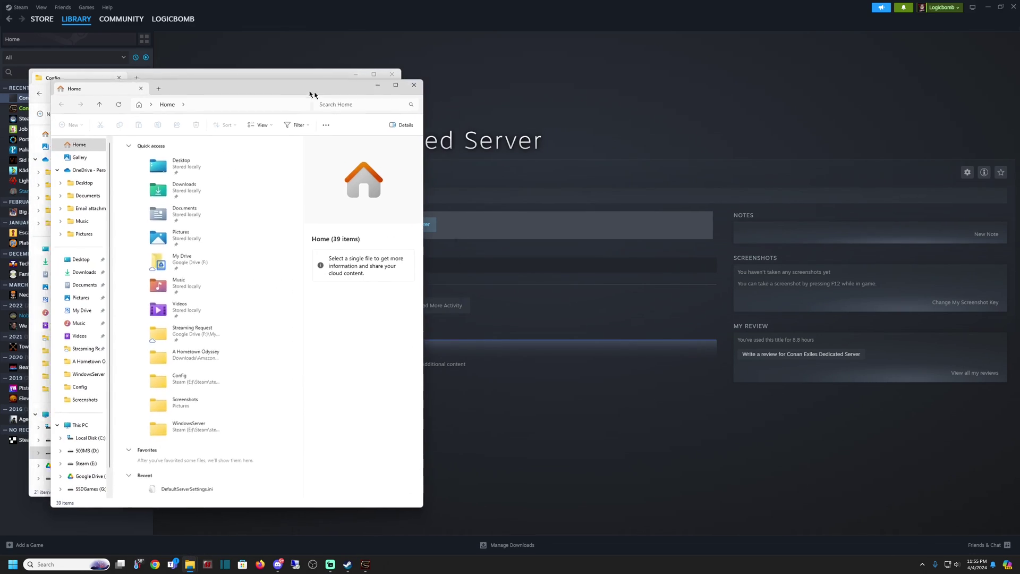
pyautogui.moveTo(276, 80); pyautogui.dragTo(644, 84)
pyautogui.click(262, 93)
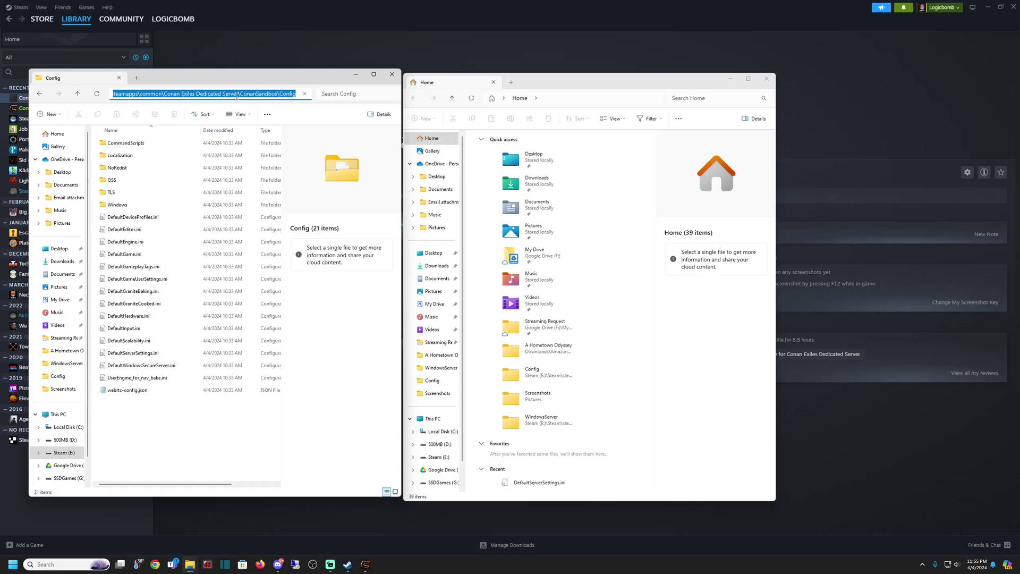
# Paste the Config path into the second window, then go up one level to ConanSandbox.
pyautogui.click(538, 98)
pyautogui.click(561, 99)
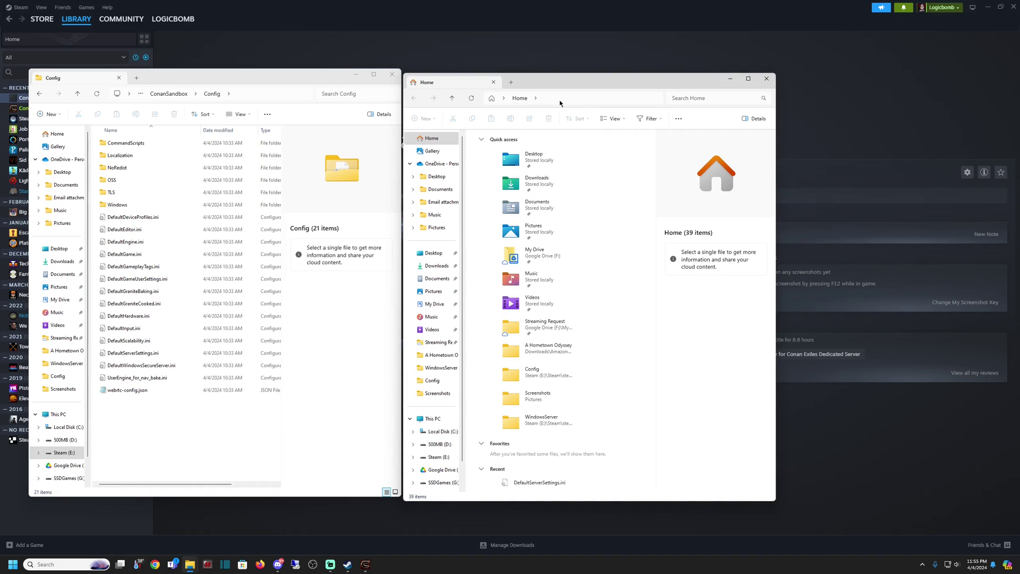
pyautogui.click(563, 100)
pyautogui.hotkey('ctrl', 'v')
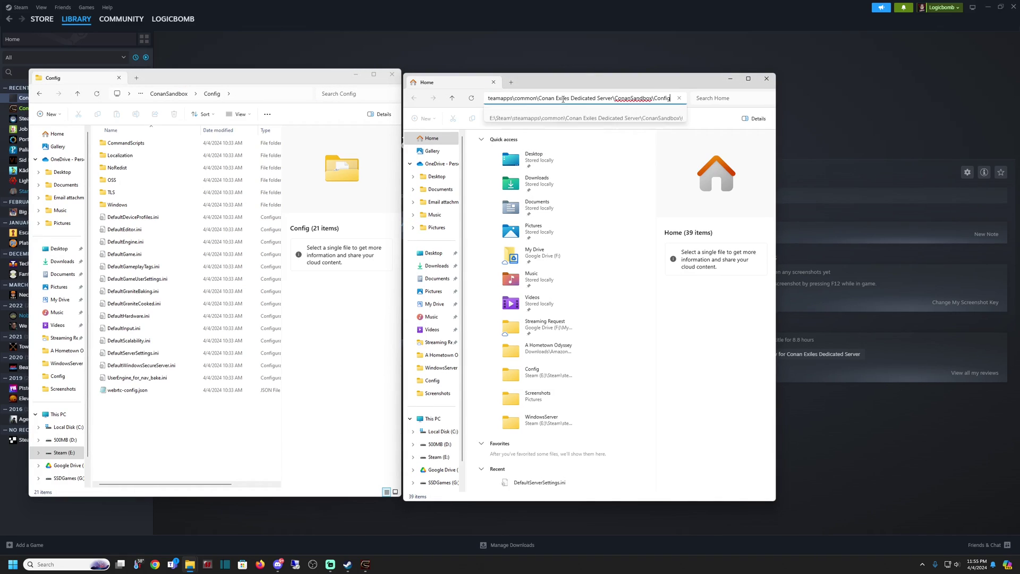
pyautogui.press('Return')
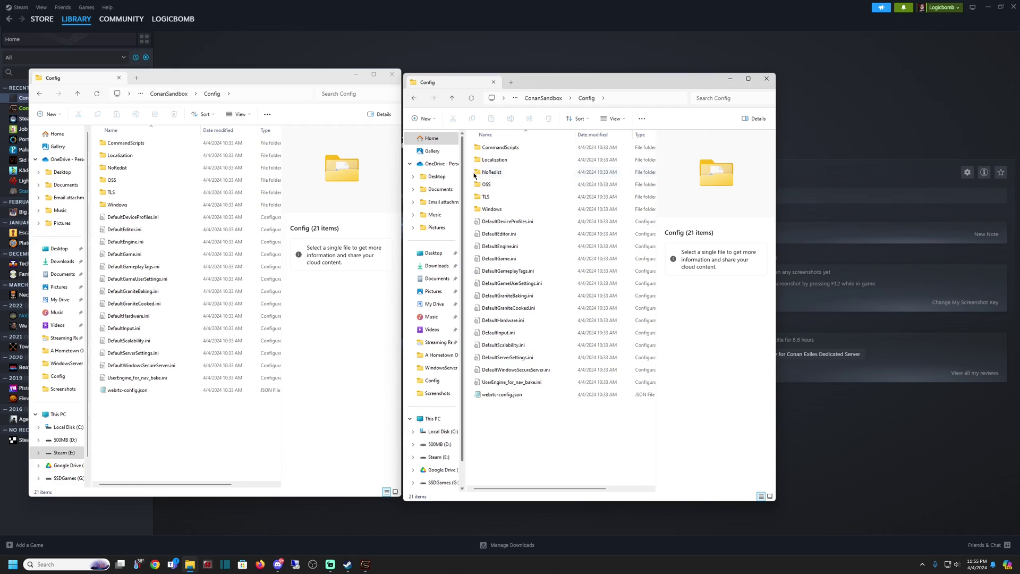
pyautogui.click(414, 99)
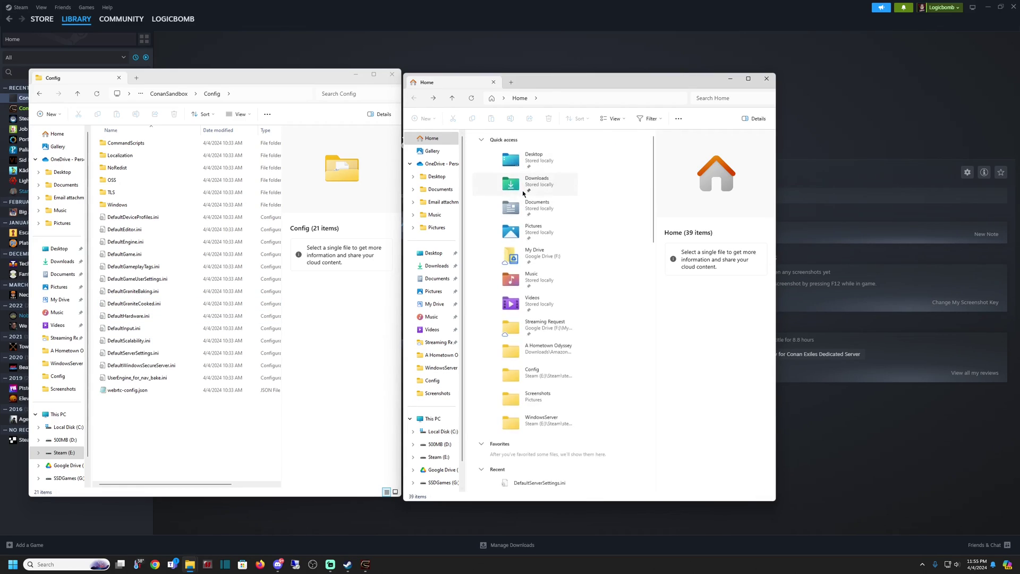
pyautogui.click(433, 98)
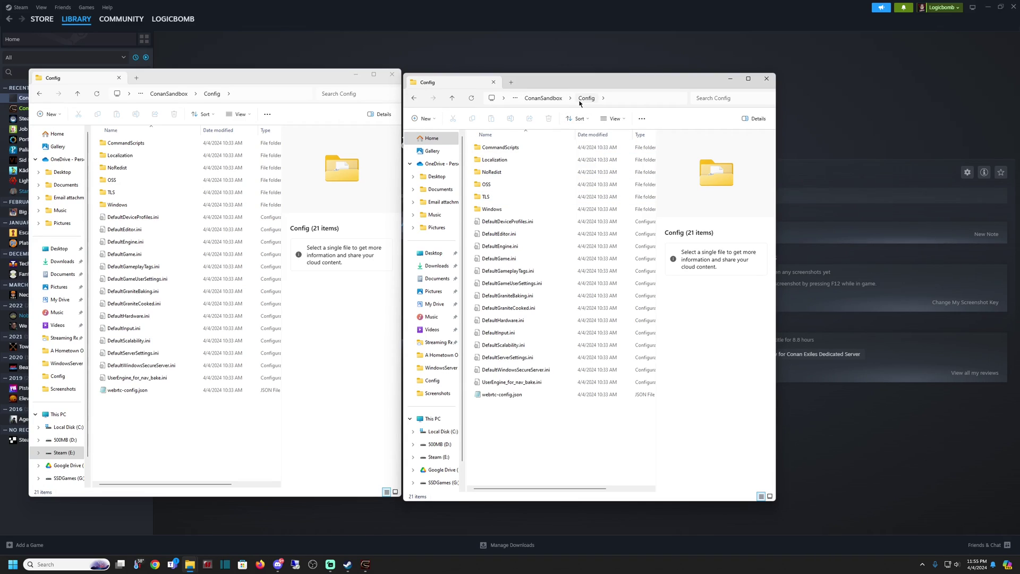
pyautogui.click(549, 98)
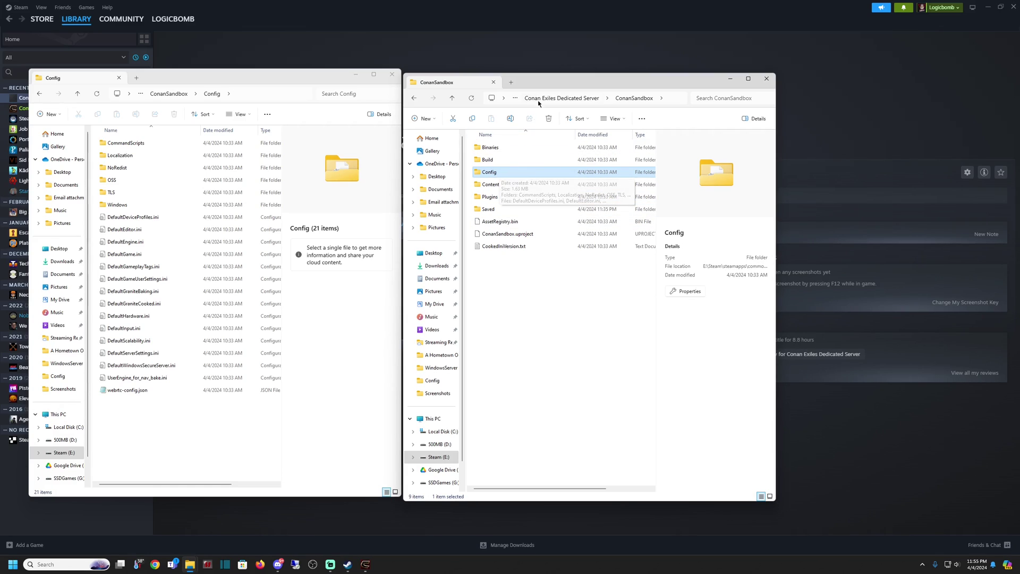
# Drill into Saved\Config\WindowsServer in the right-hand window.
pyautogui.doubleClick(491, 211)
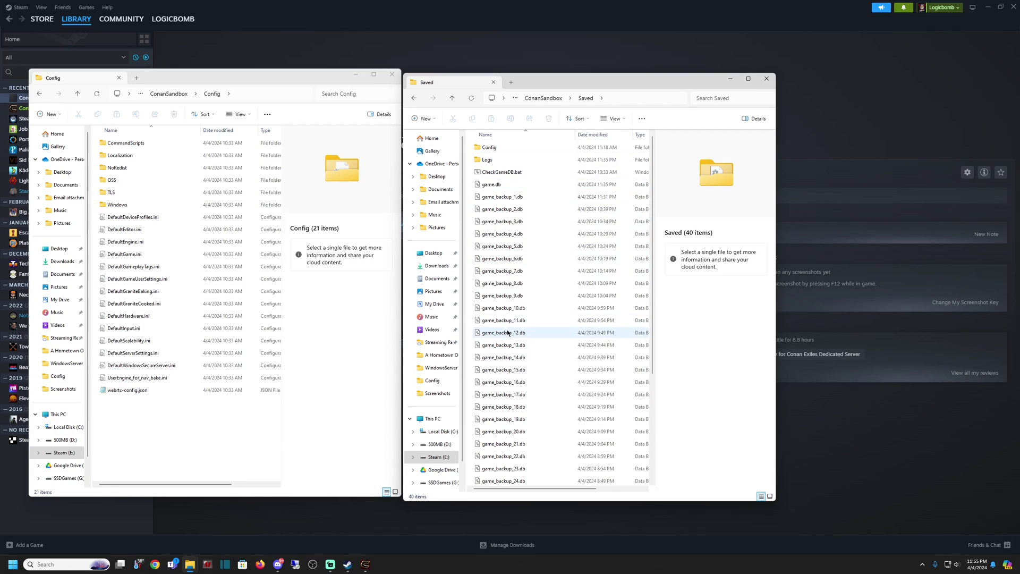
pyautogui.scroll(-4, 507, 333)
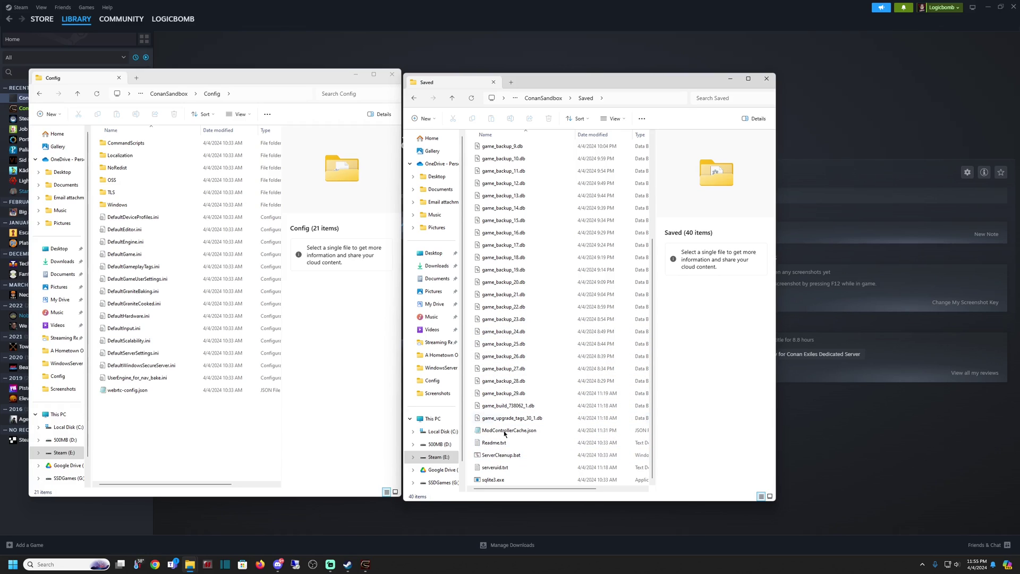
pyautogui.scroll(4, 513, 318)
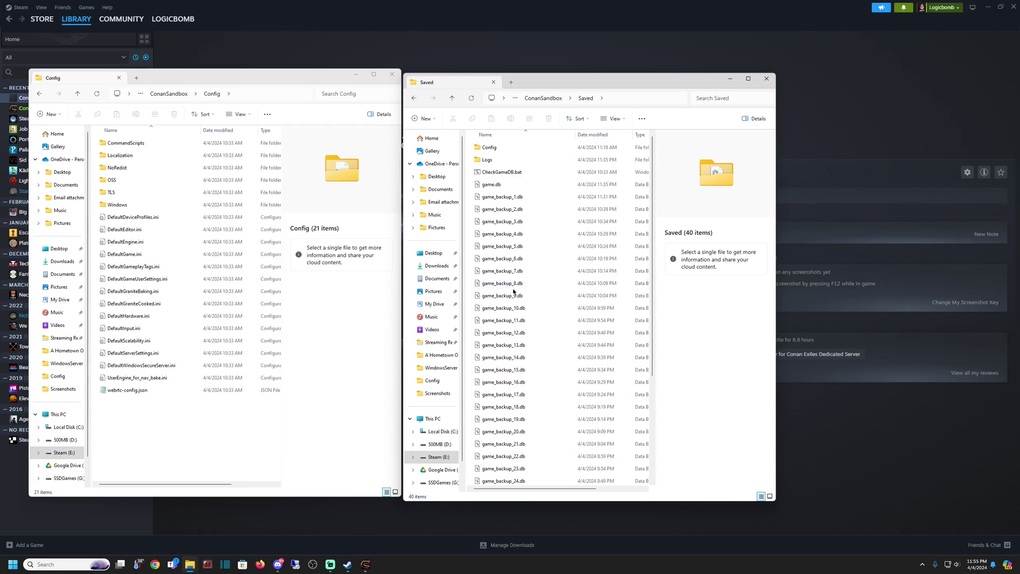
pyautogui.click(492, 150)
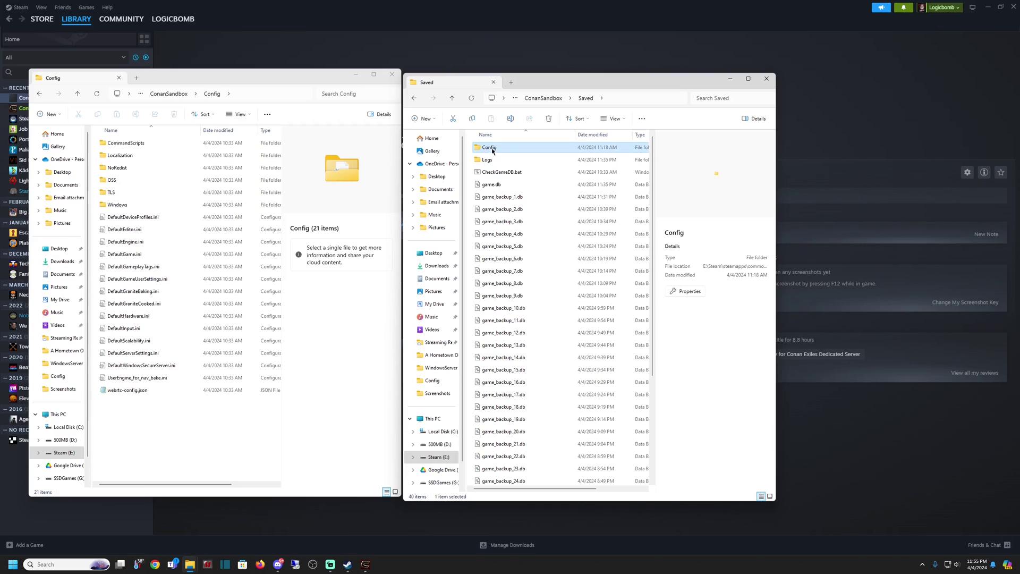
pyautogui.doubleClick(492, 151)
pyautogui.doubleClick(491, 151)
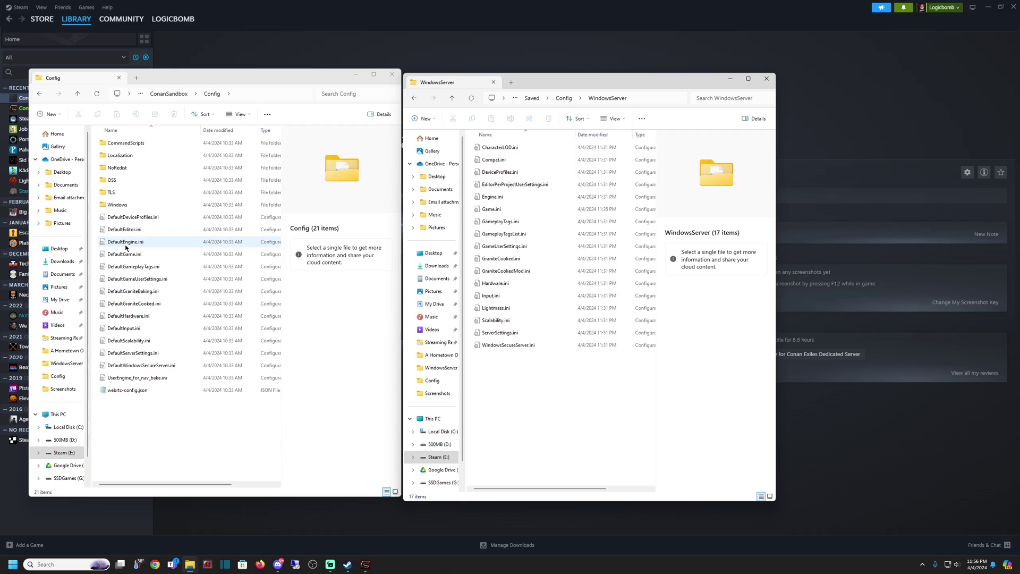
# Copy DefaultEngine.ini from the Config folder into WindowsServer.
pyautogui.click(127, 246)
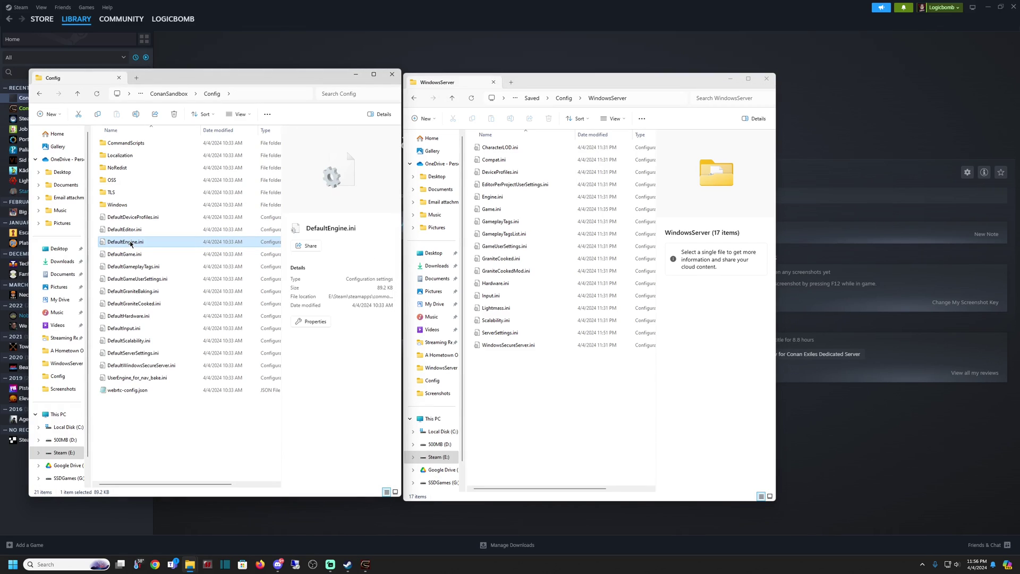
pyautogui.rightClick(131, 245)
pyautogui.click(155, 251)
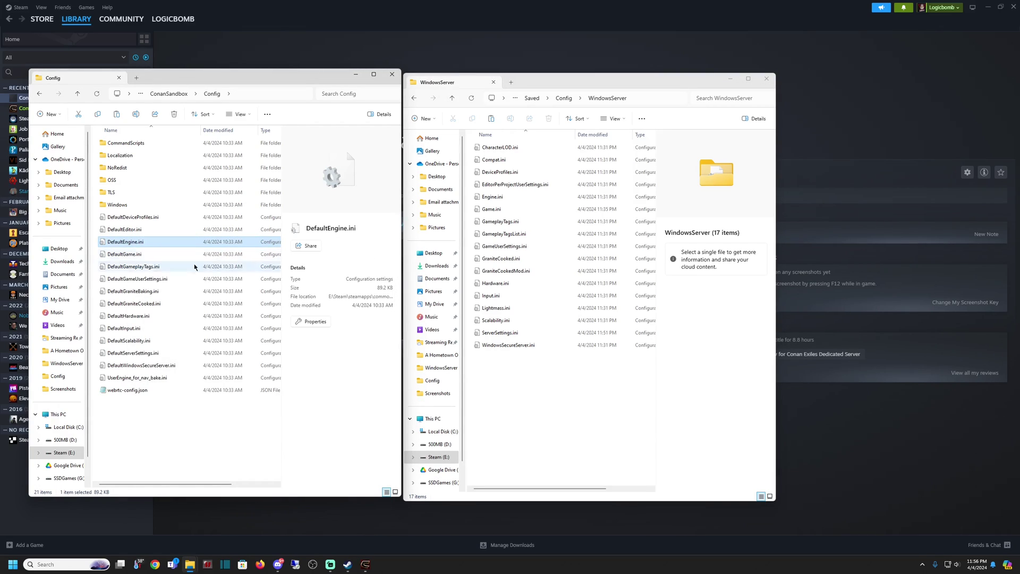
pyautogui.rightClick(523, 386)
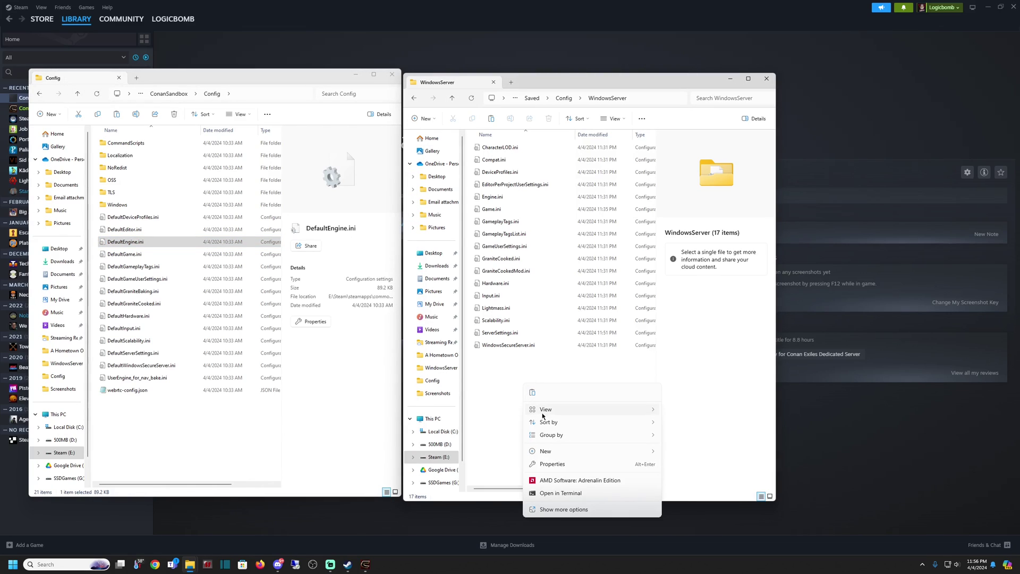
pyautogui.click(533, 394)
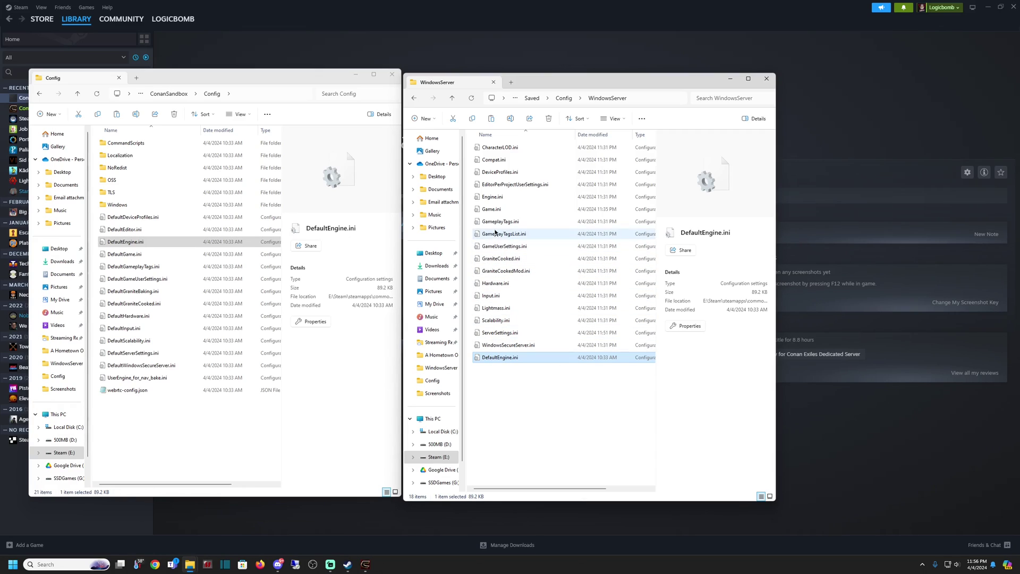
# Delete the old Engine.ini and rename the copied DefaultEngine.ini to Engine.ini.
pyautogui.click(496, 213)
pyautogui.click(495, 199)
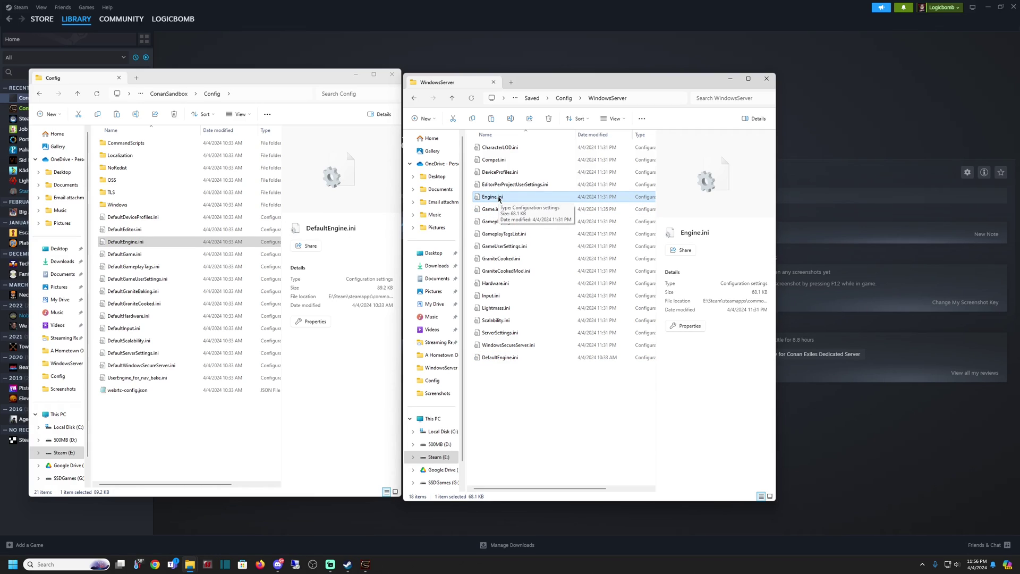
pyautogui.press('Delete')
pyautogui.click(495, 346)
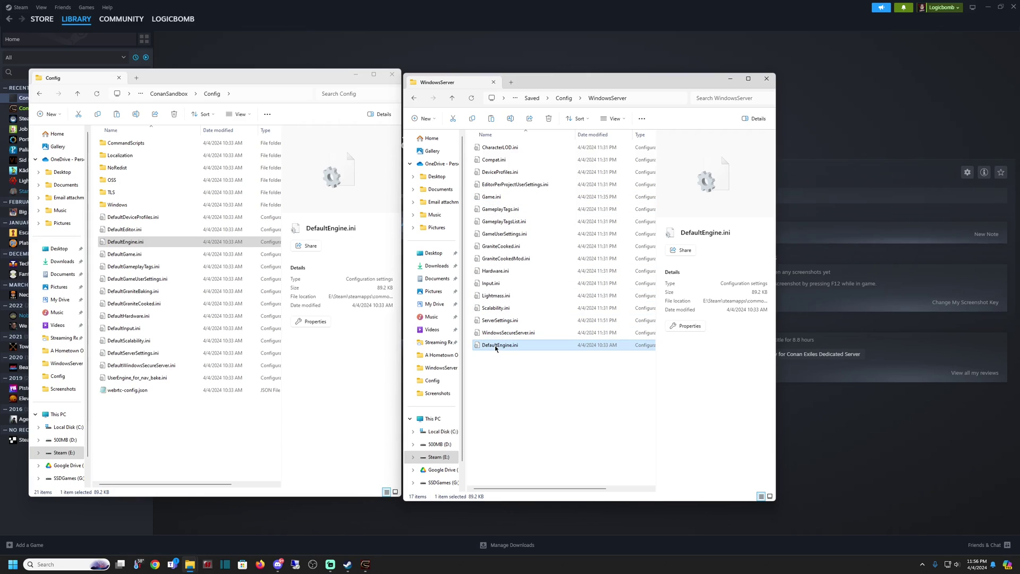
pyautogui.click(497, 346)
pyautogui.press('Delete')
pyautogui.press('Delete')
pyautogui.press('Delete')
pyautogui.press('Delete')
pyautogui.press('Delete')
pyautogui.press('Delete')
pyautogui.press('Delete')
pyautogui.press('Return')
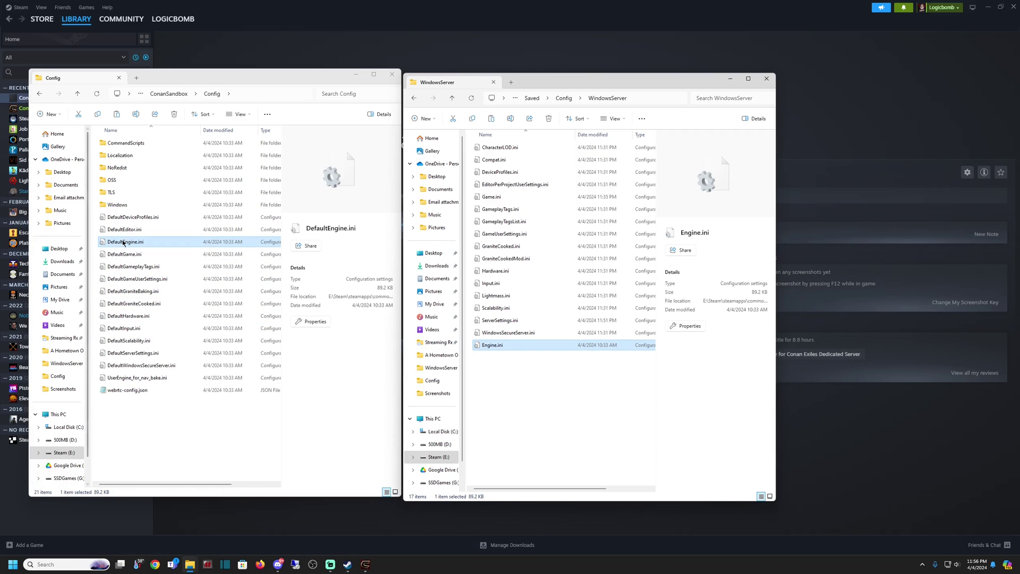
# Copy DefaultGame.ini from the Config folder into WindowsServer.
pyautogui.click(126, 257)
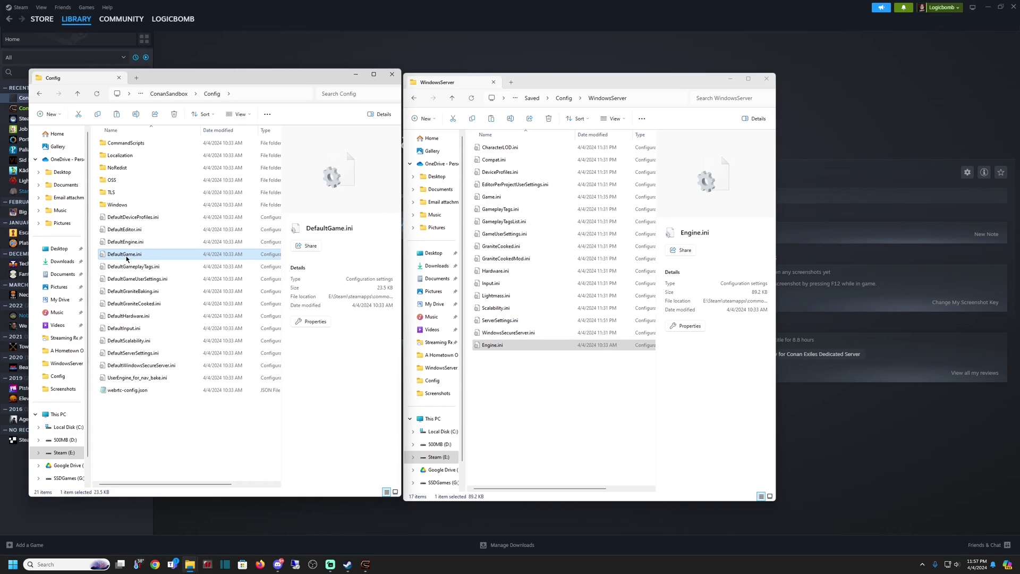
pyautogui.rightClick(127, 258)
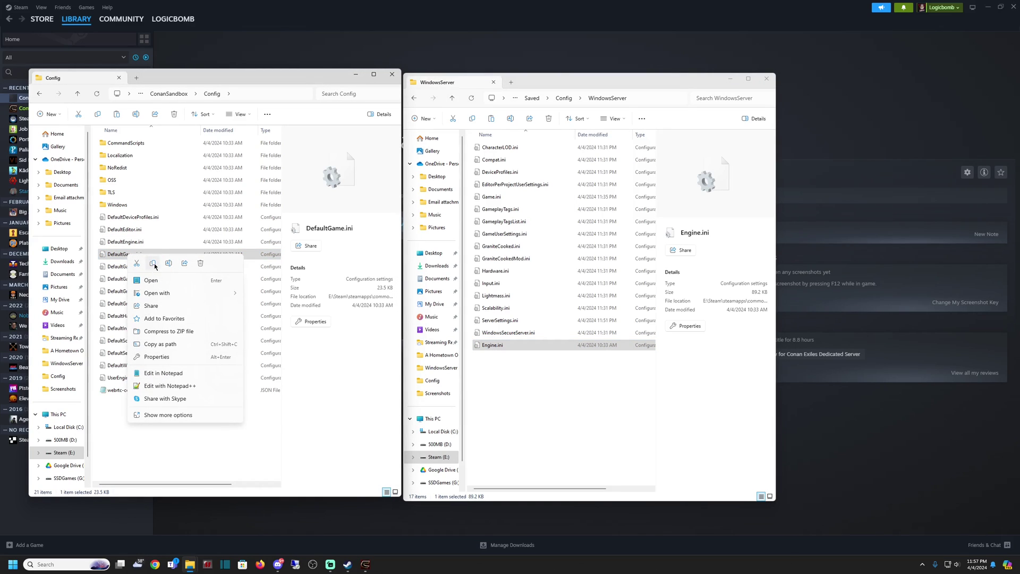
pyautogui.click(153, 263)
pyautogui.rightClick(529, 400)
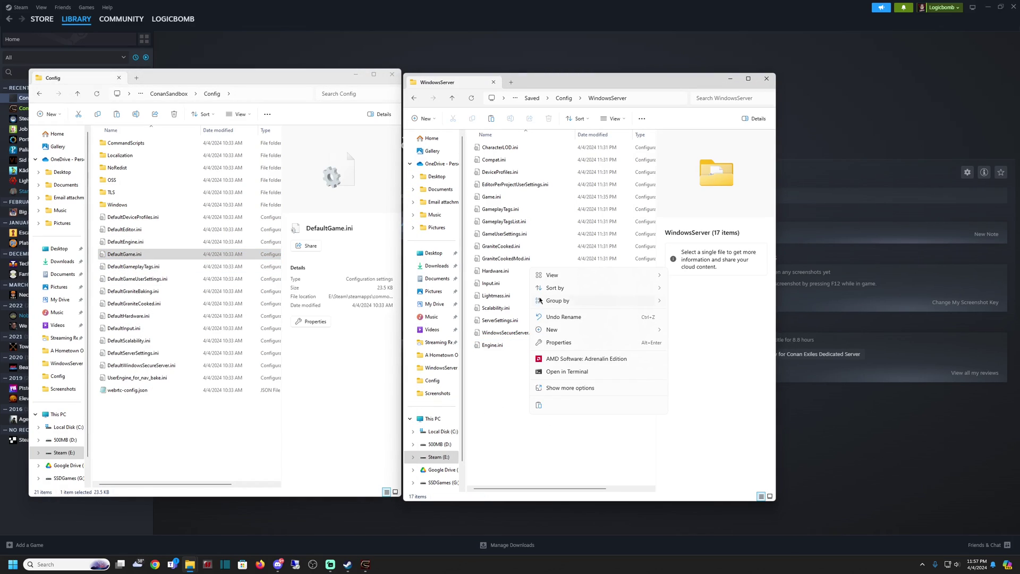
pyautogui.click(538, 404)
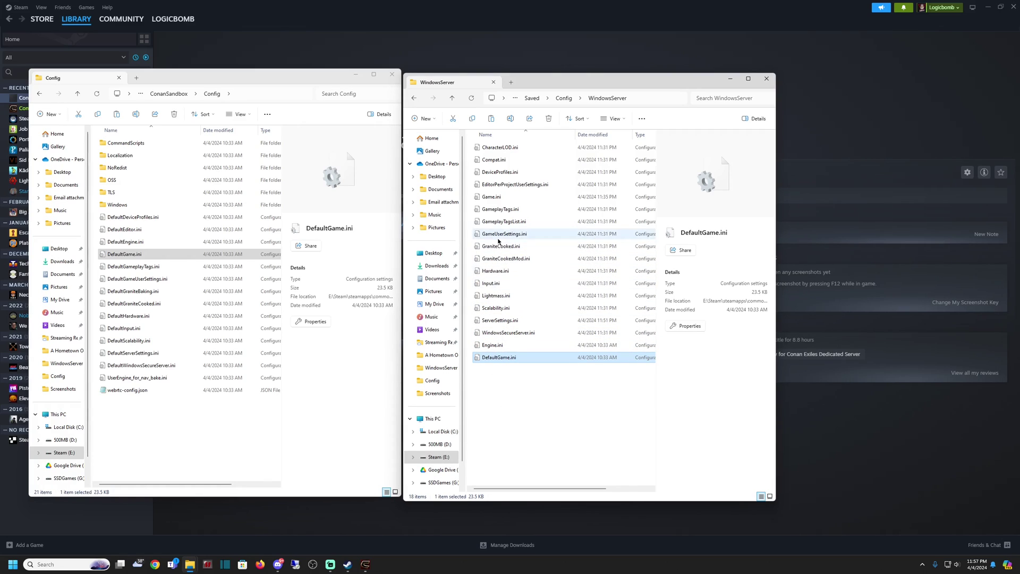
# Delete the old Game.ini and rename the copied DefaultGame.ini to Game.ini.
pyautogui.click(492, 197)
pyautogui.press('Delete')
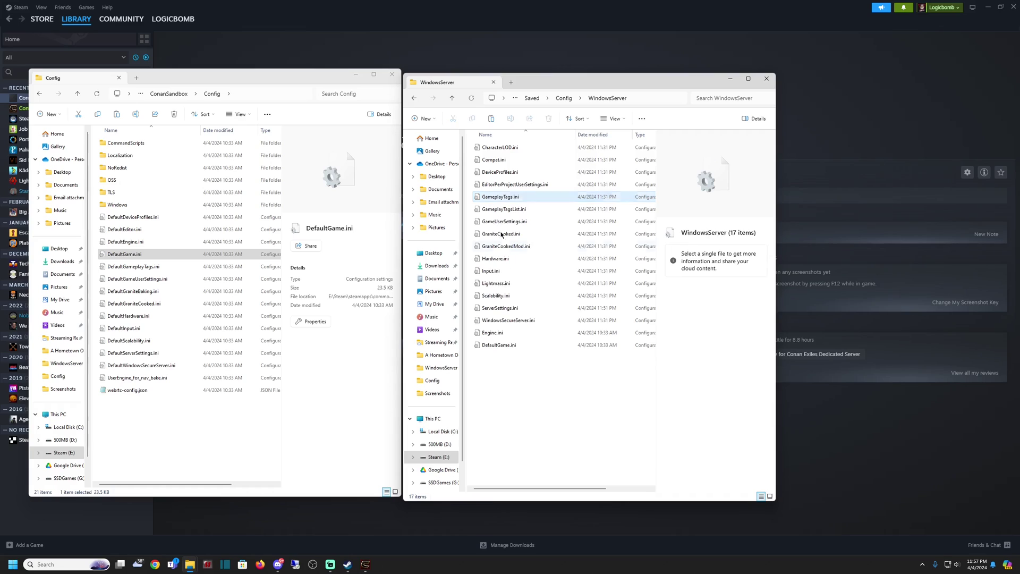
pyautogui.click(491, 347)
pyautogui.click(498, 346)
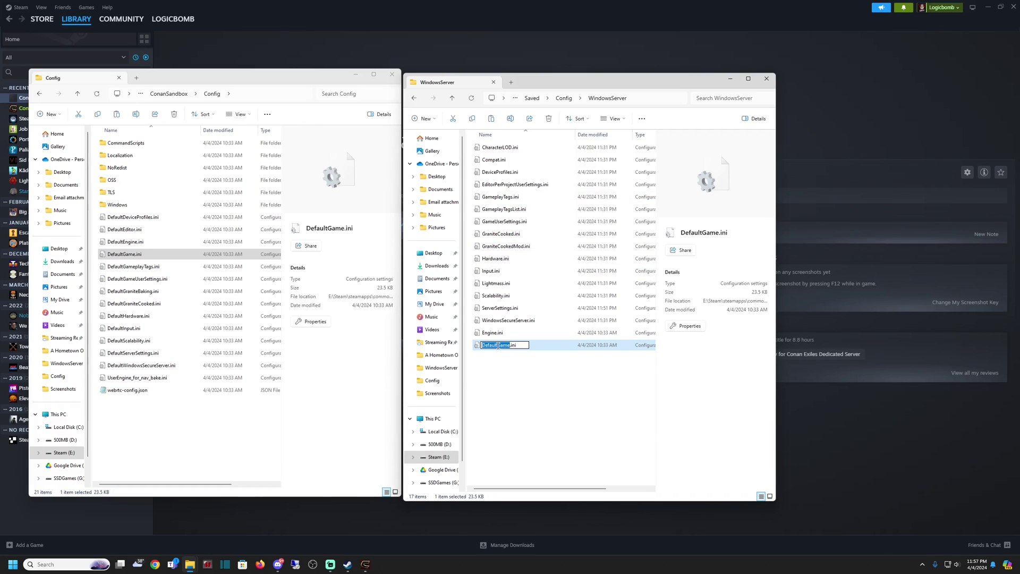
pyautogui.click(498, 346)
pyautogui.press('BackSpace')
pyautogui.press('BackSpace')
pyautogui.press('BackSpace')
pyautogui.press('BackSpace')
pyautogui.press('BackSpace')
pyautogui.press('BackSpace')
pyautogui.press('BackSpace')
pyautogui.press('Return')
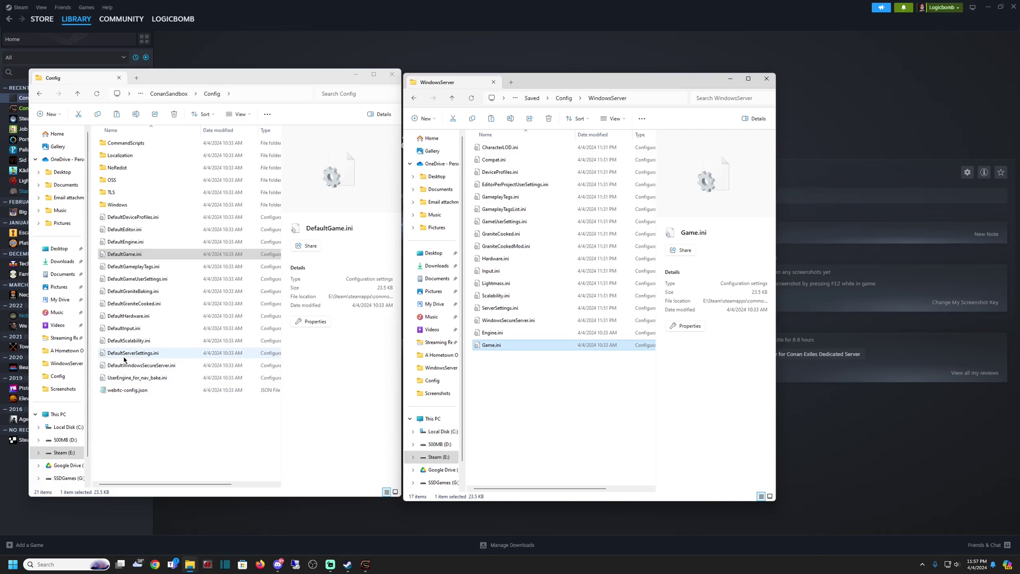
# Copy DefaultServerSettings.ini from the Config folder into WindowsServer.
pyautogui.rightClick(126, 355)
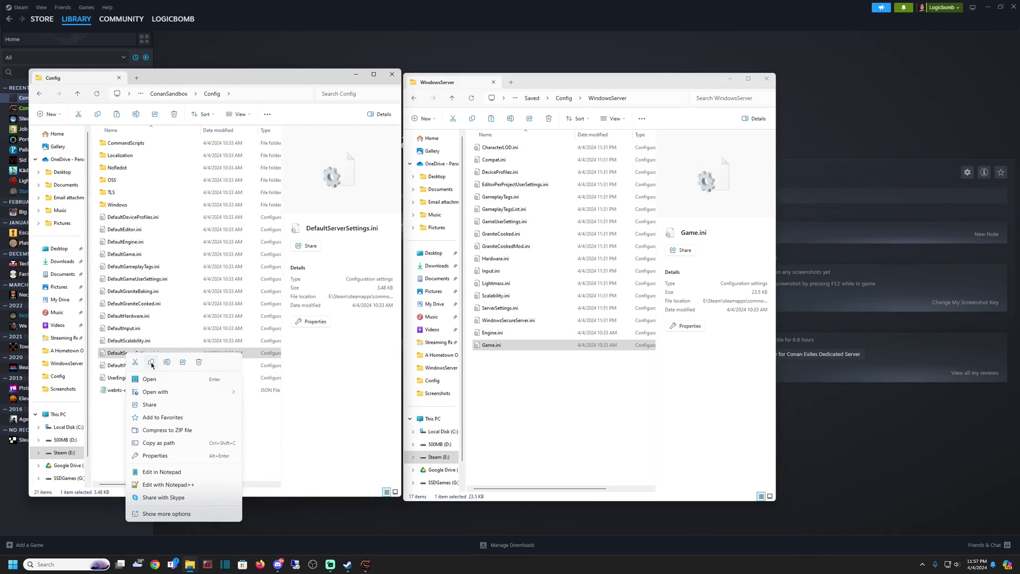
pyautogui.click(186, 353)
pyautogui.rightClick(567, 387)
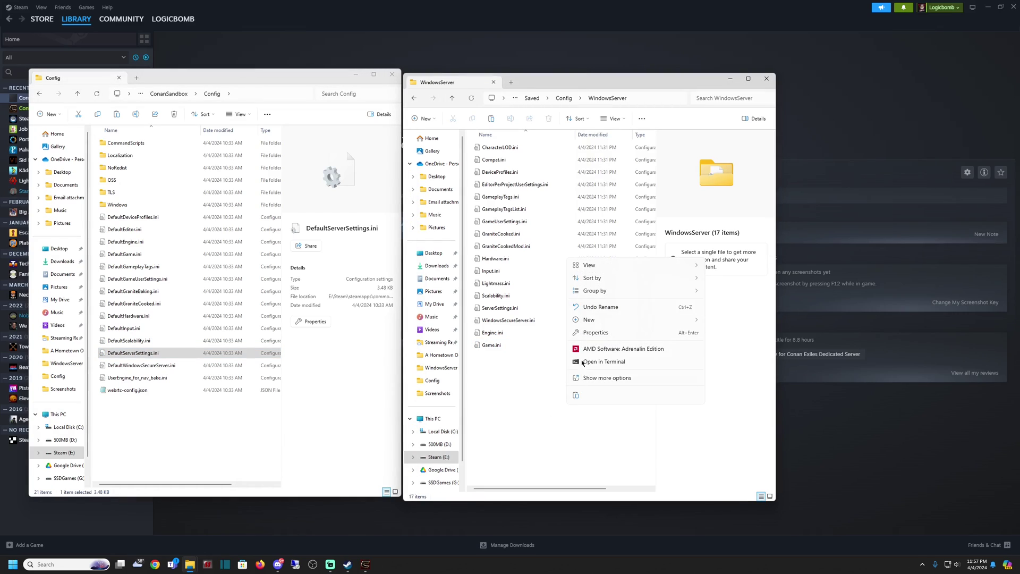
pyautogui.click(574, 395)
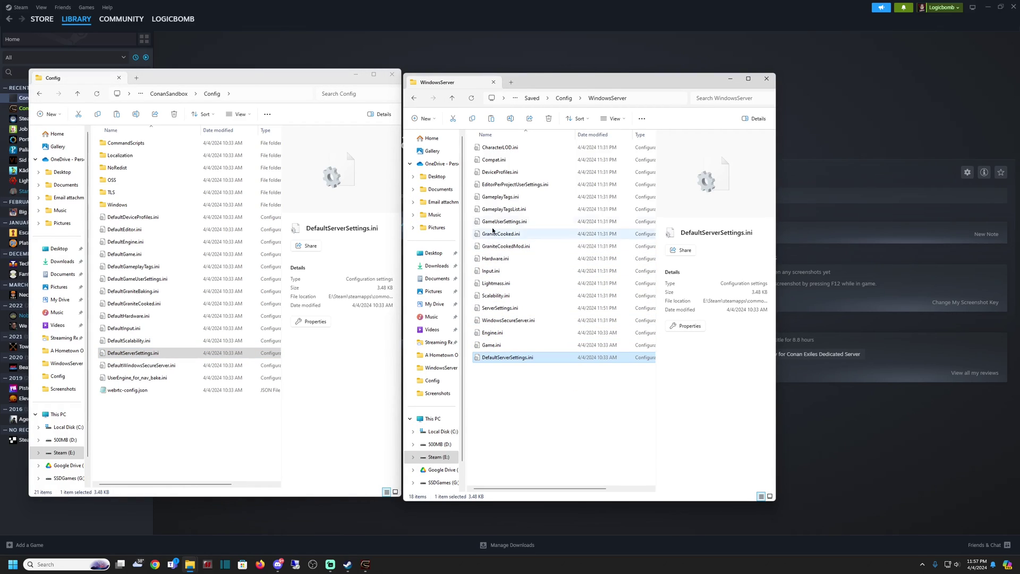
# Delete the old ServerSettings.ini and rename the copied DefaultServerSettings.ini to ServerSettings.ini.
pyautogui.click(499, 313)
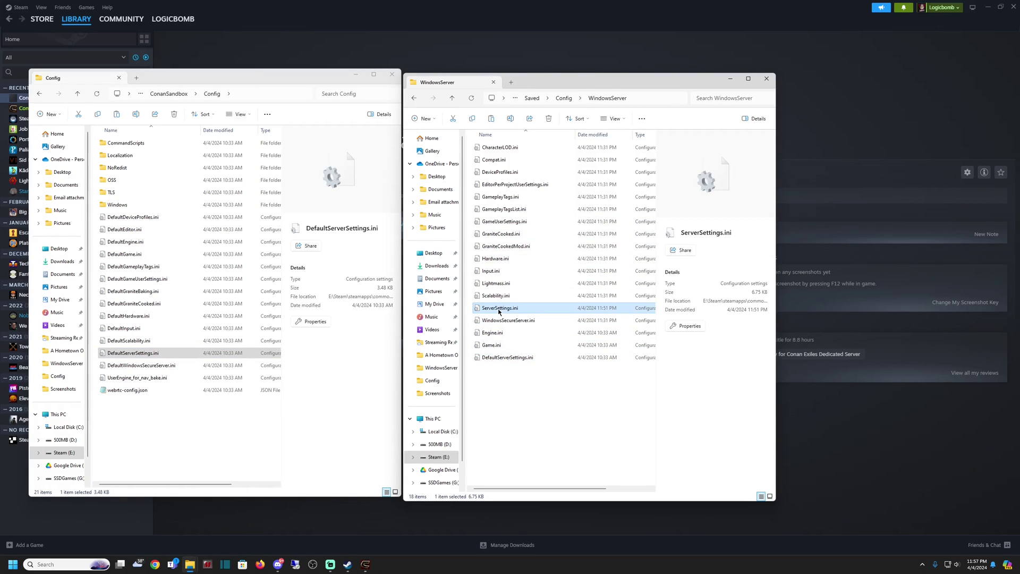
pyautogui.press('Delete')
pyautogui.click(497, 346)
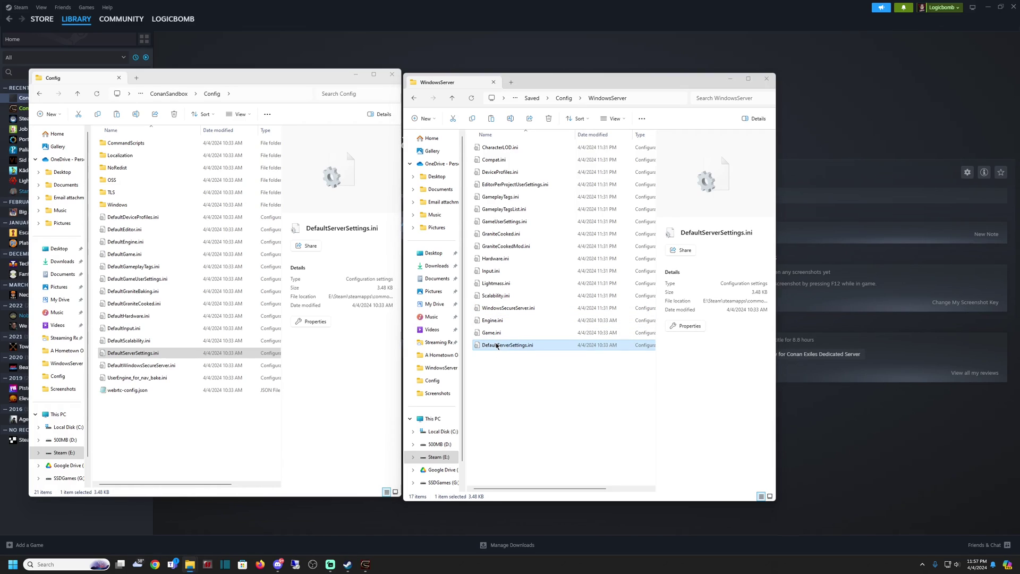
pyautogui.doubleClick(497, 346)
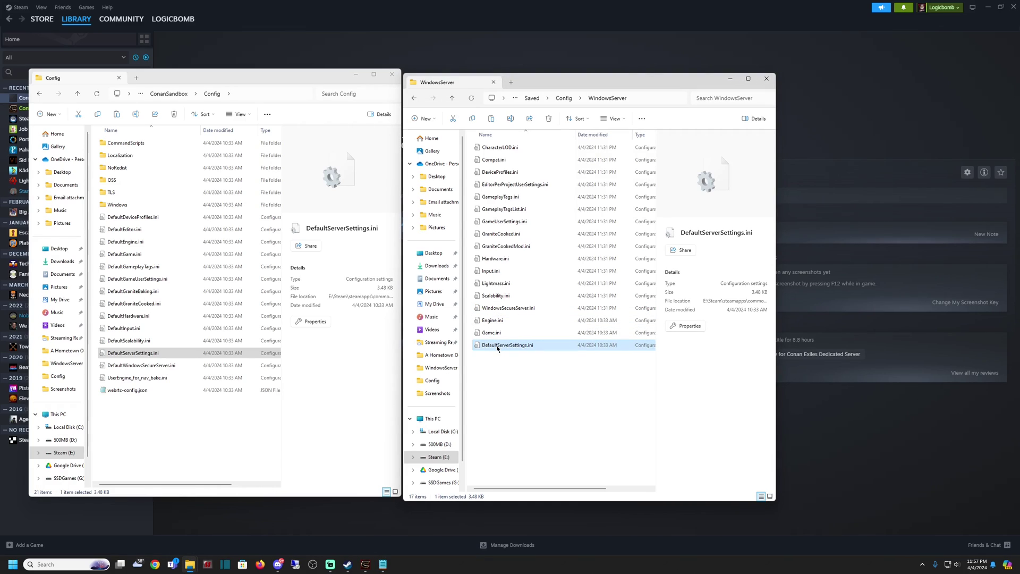
pyautogui.click(496, 346)
pyautogui.click(500, 345)
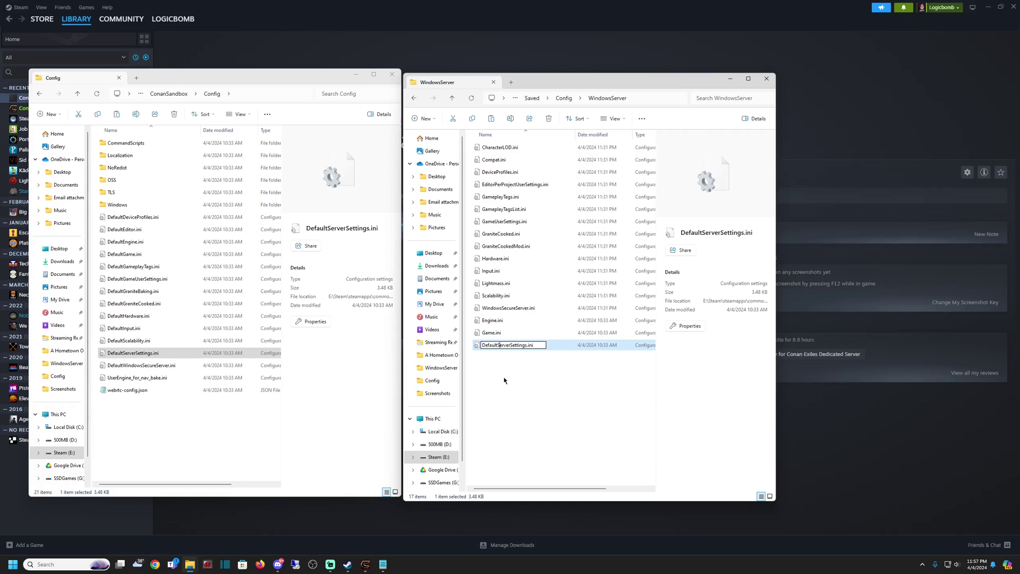
pyautogui.press('BackSpace')
pyautogui.press('BackSpace')
pyautogui.press('BackSpace')
pyautogui.press('BackSpace')
pyautogui.press('BackSpace')
pyautogui.press('BackSpace')
pyautogui.press('BackSpace')
pyautogui.press('Return')
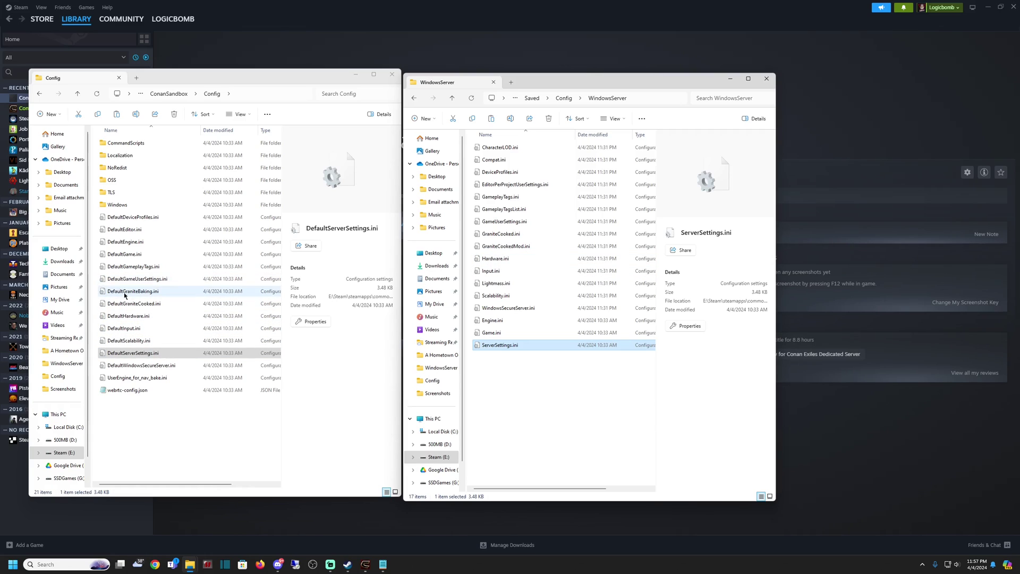
# Close the Config Explorer window and maximize the WindowsServer window.
pyautogui.click(549, 426)
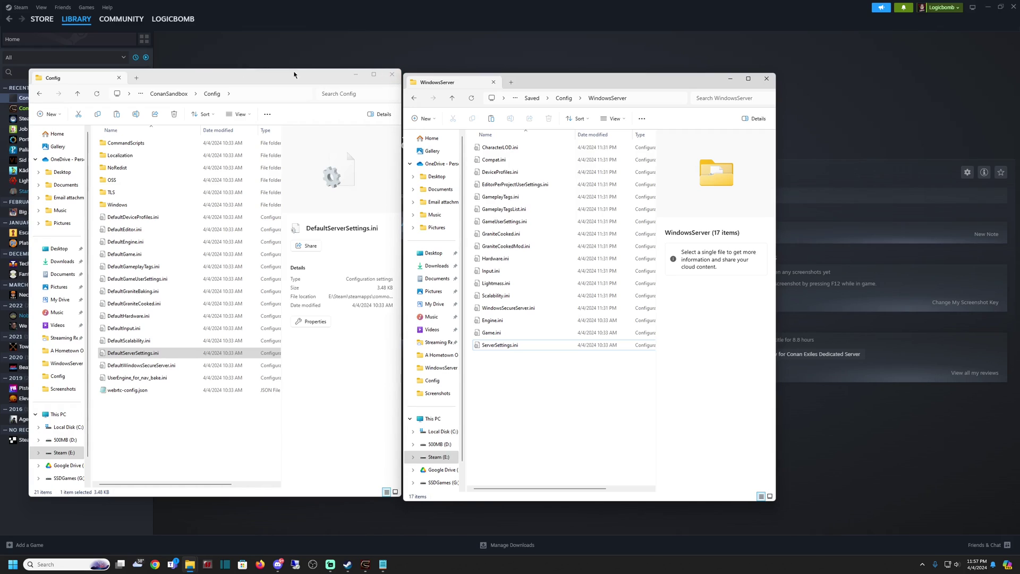
pyautogui.click(391, 76)
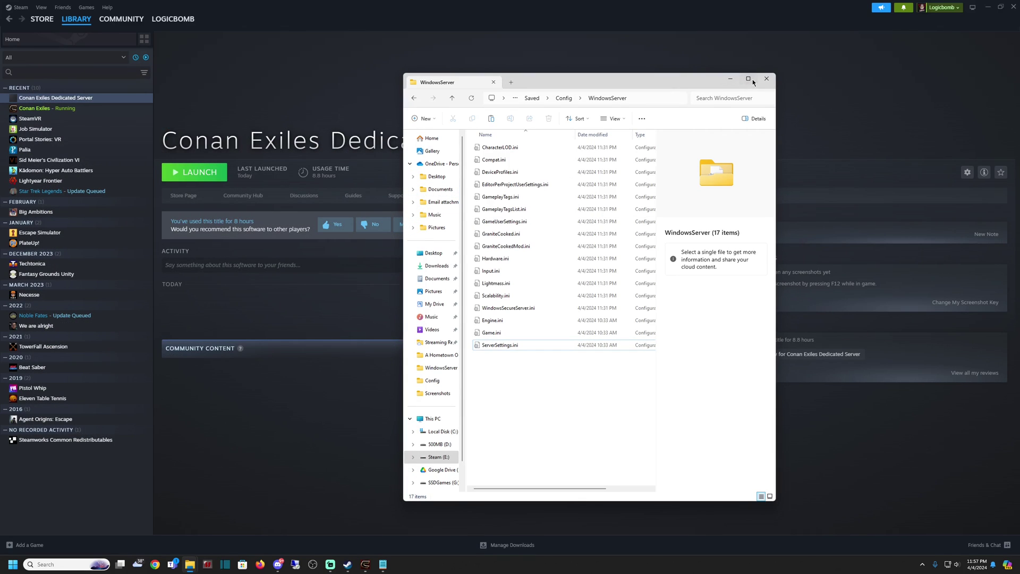
pyautogui.click(748, 79)
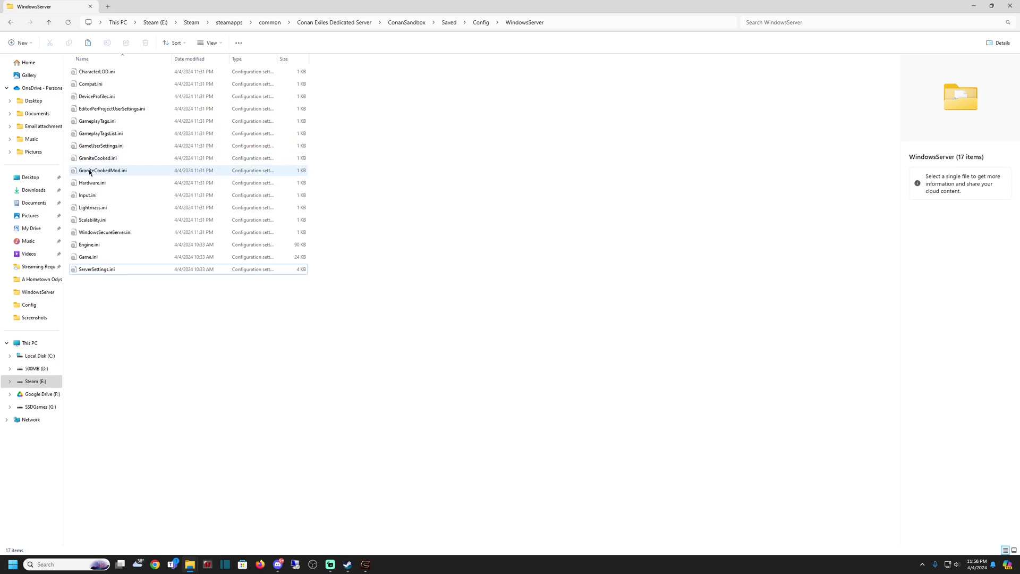
# Open Game.ini in Notepad and delete the blank line at the top of the file.
pyautogui.rightClick(91, 257)
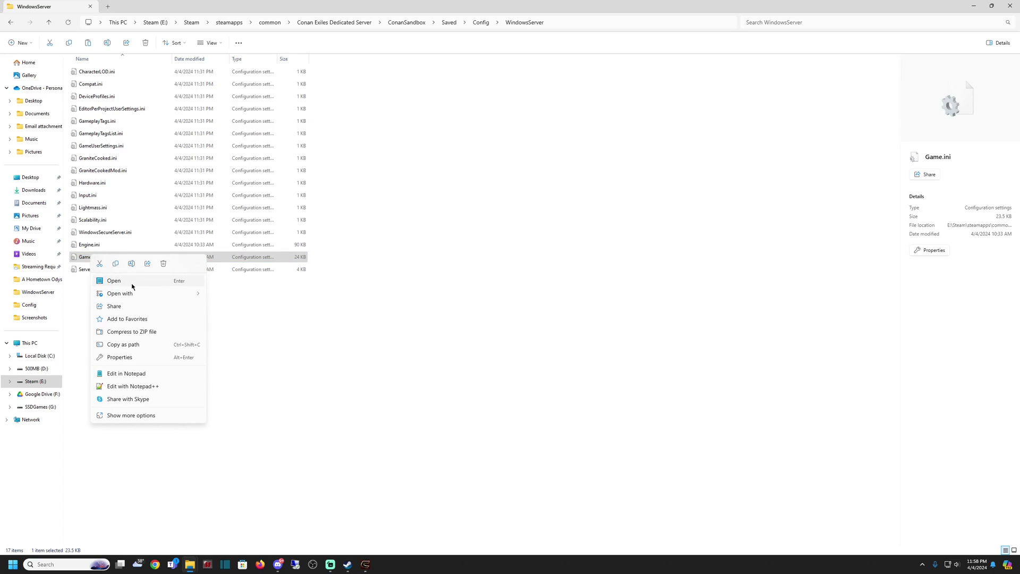
pyautogui.moveTo(171, 294)
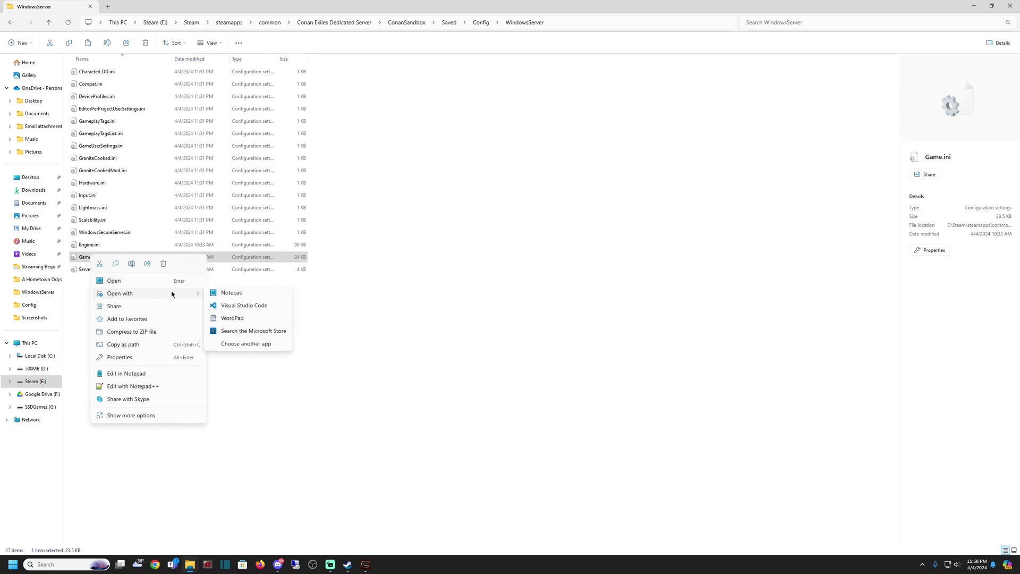
pyautogui.click(239, 296)
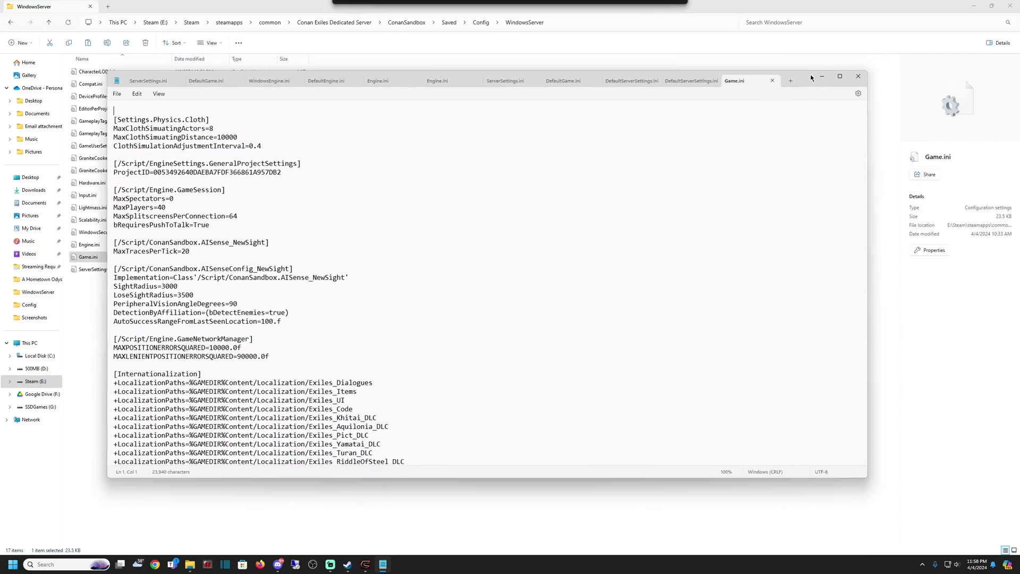
pyautogui.tripleClick(167, 115)
pyautogui.click(167, 115)
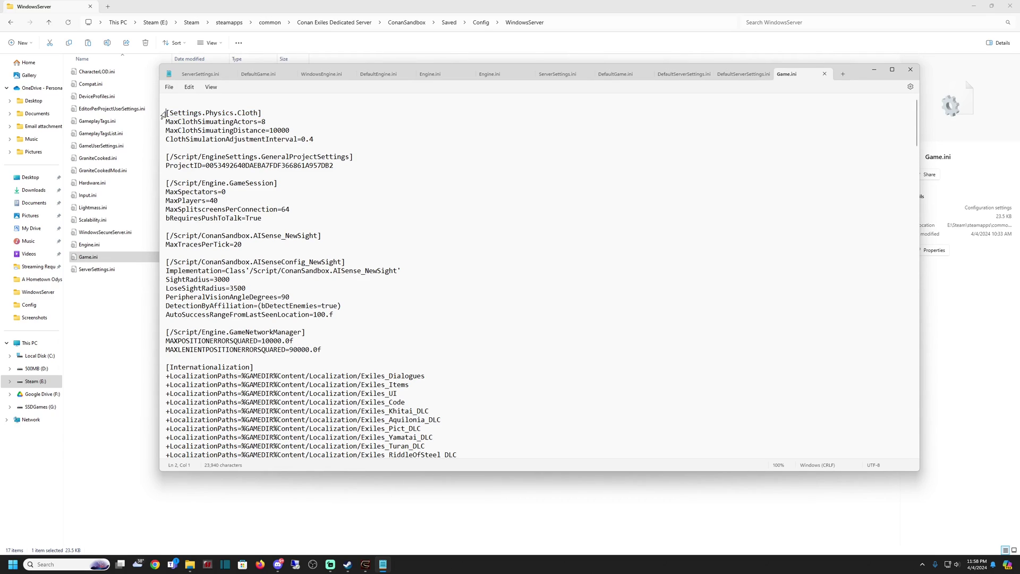
pyautogui.tripleClick(168, 115)
pyautogui.click(167, 114)
pyautogui.press('BackSpace')
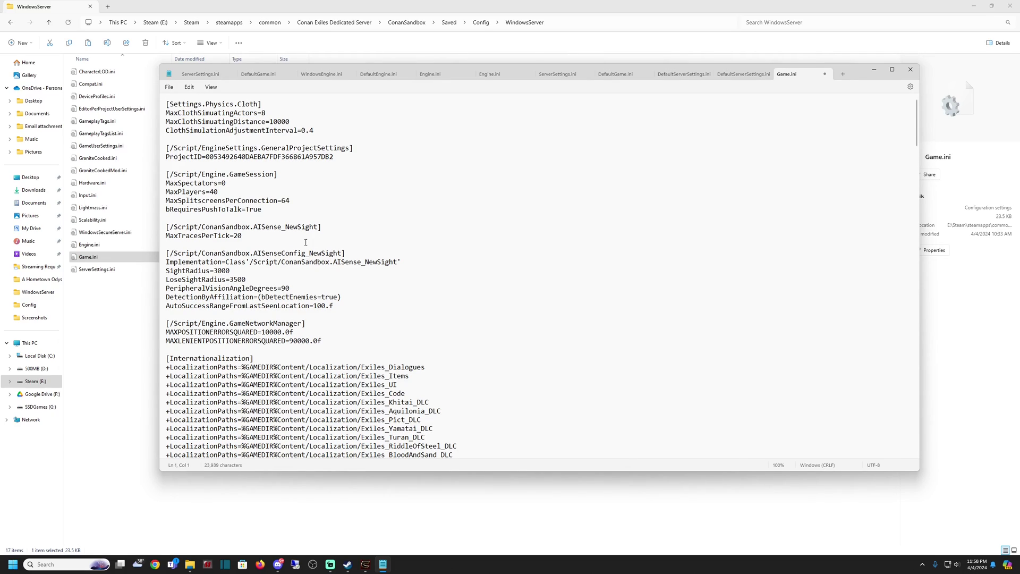
# Replace the MaxPlayers value in the game session settings with the new player limit.
pyautogui.click(316, 208)
pyautogui.hotkey('shift', 'Down')
pyautogui.click(226, 191)
pyautogui.click(227, 187)
pyautogui.press('BackSpace')
pyautogui.press('BackSpace')
pyautogui.write('40')
pyautogui.click(266, 209)
pyautogui.scroll(-15, 255, 255)
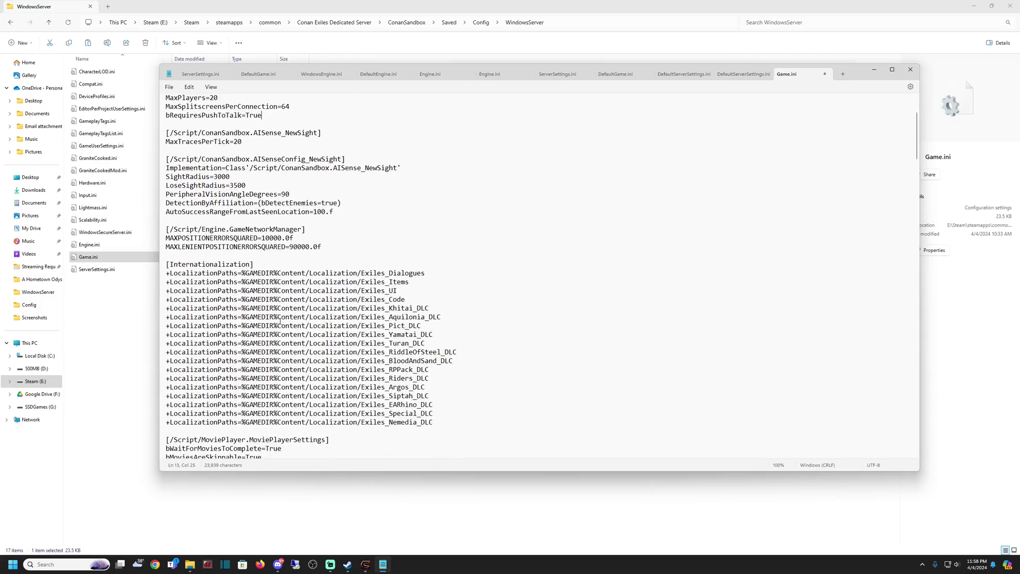
pyautogui.scroll(-20, 281, 317)
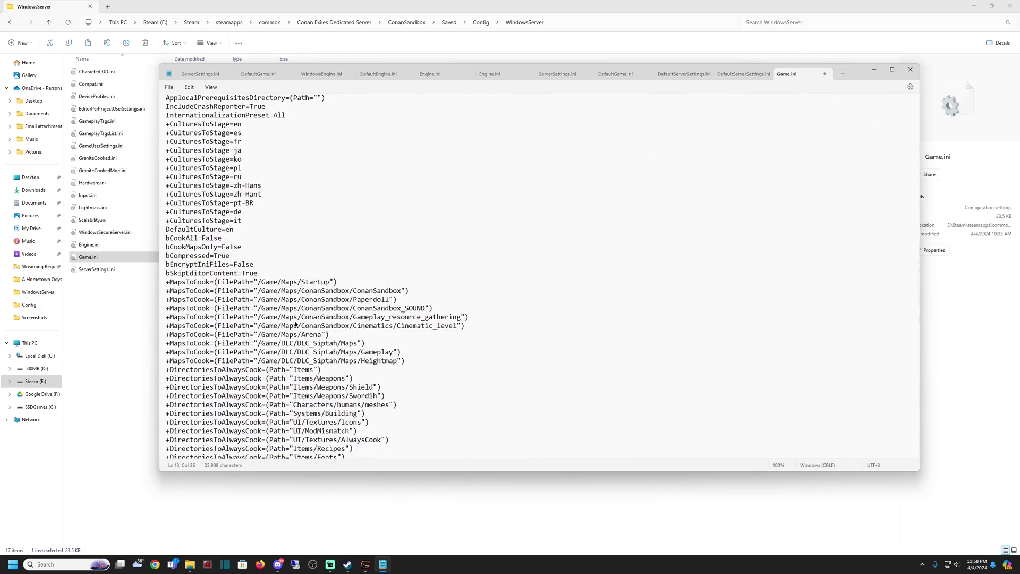
pyautogui.scroll(3, 296, 325)
pyautogui.scroll(7, 291, 320)
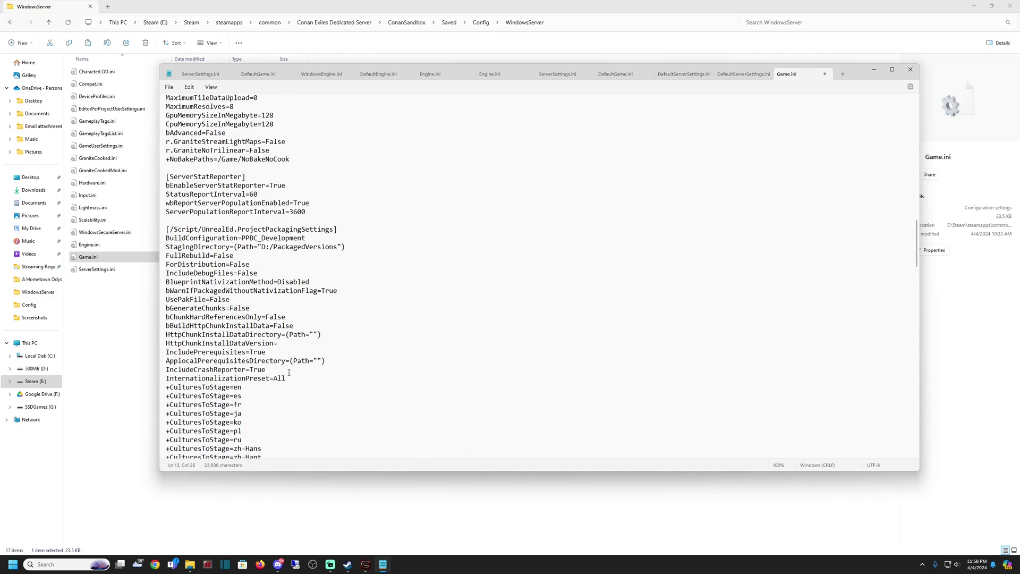
pyautogui.scroll(-15, 289, 372)
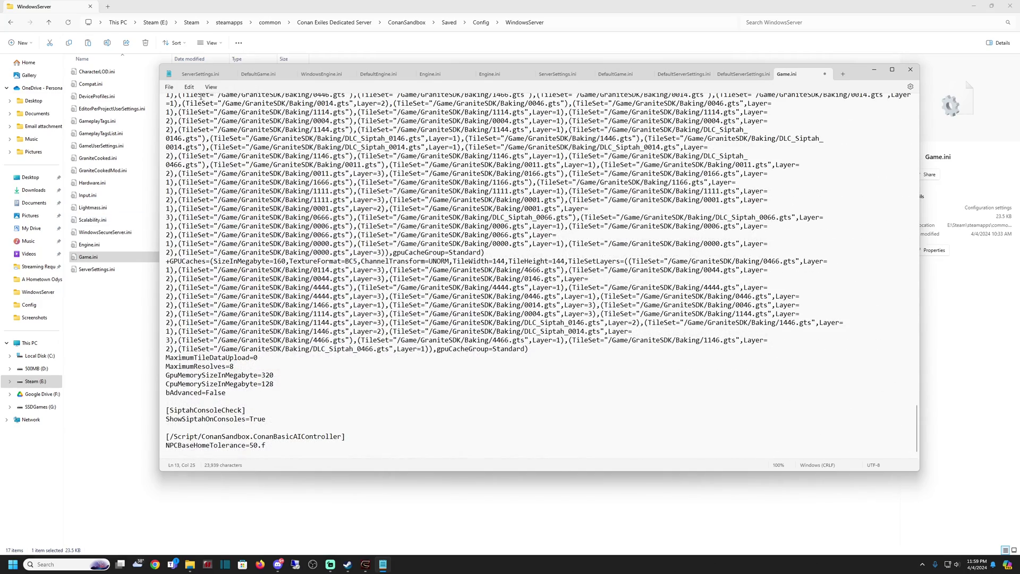
# Save Game.ini and close Notepad.
pyautogui.click(169, 86)
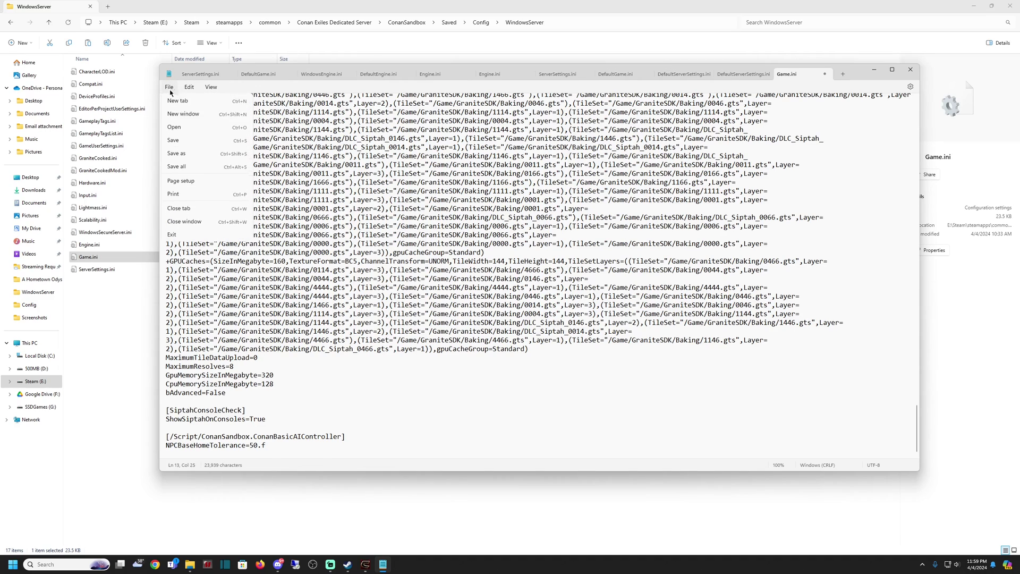
pyautogui.click(181, 141)
pyautogui.click(910, 69)
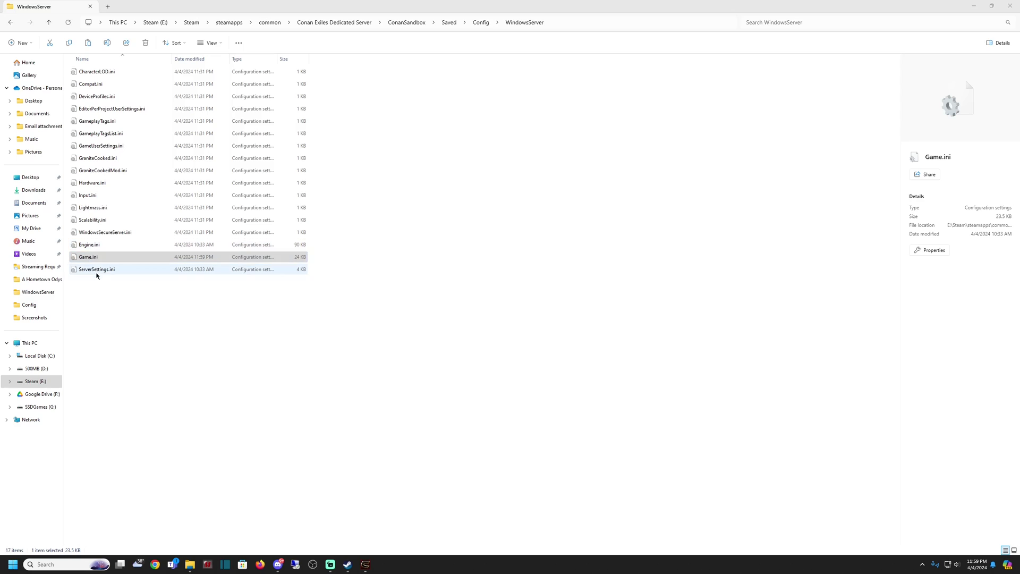
# Open Engine.ini in Notepad and scroll down to the server settings.
pyautogui.click(93, 245)
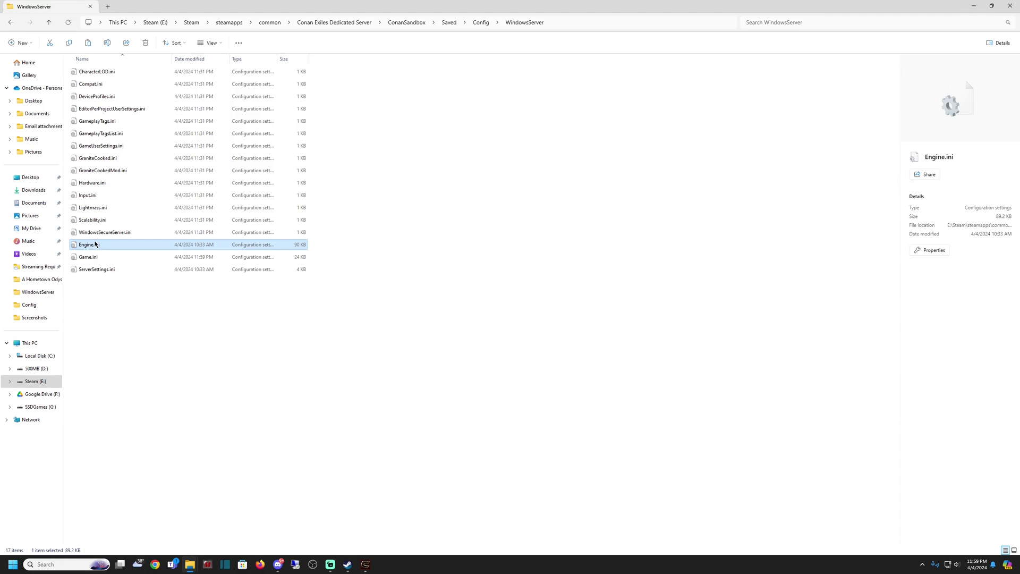
pyautogui.rightClick(95, 244)
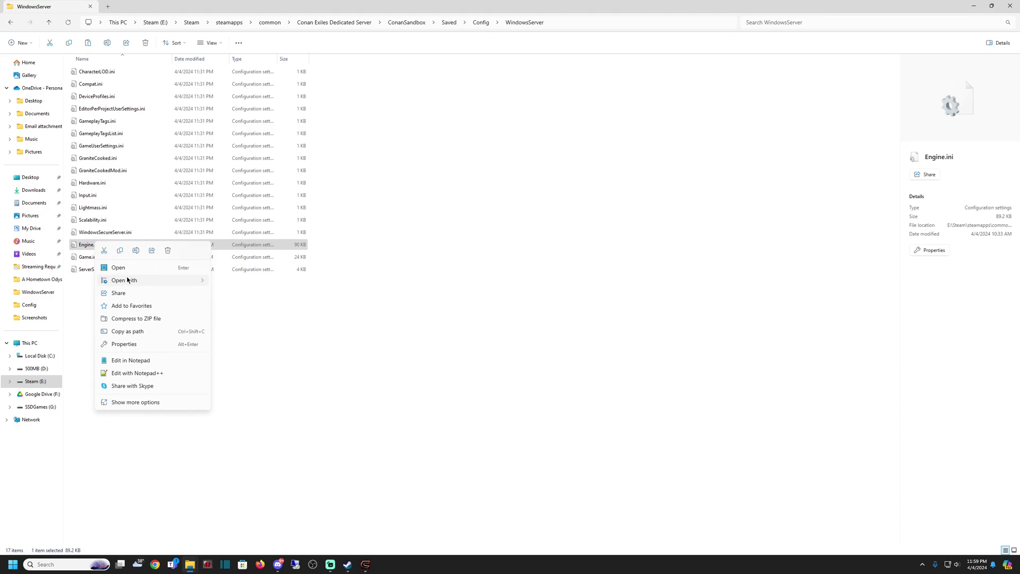
pyautogui.moveTo(127, 280)
pyautogui.click(239, 280)
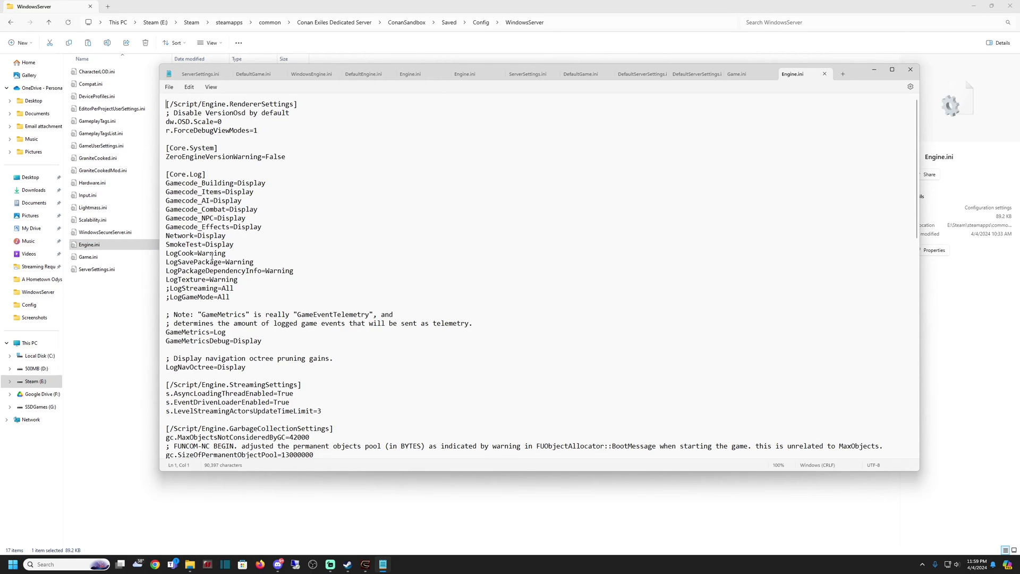
pyautogui.click(236, 287)
pyautogui.scroll(-4, 249, 352)
pyautogui.scroll(-8, 249, 352)
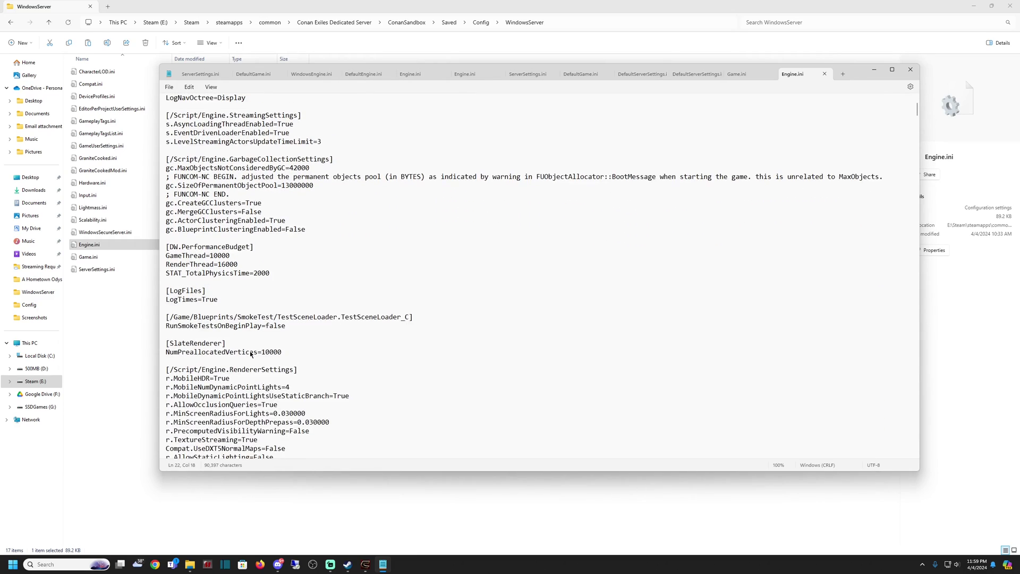
pyautogui.scroll(-10, 250, 354)
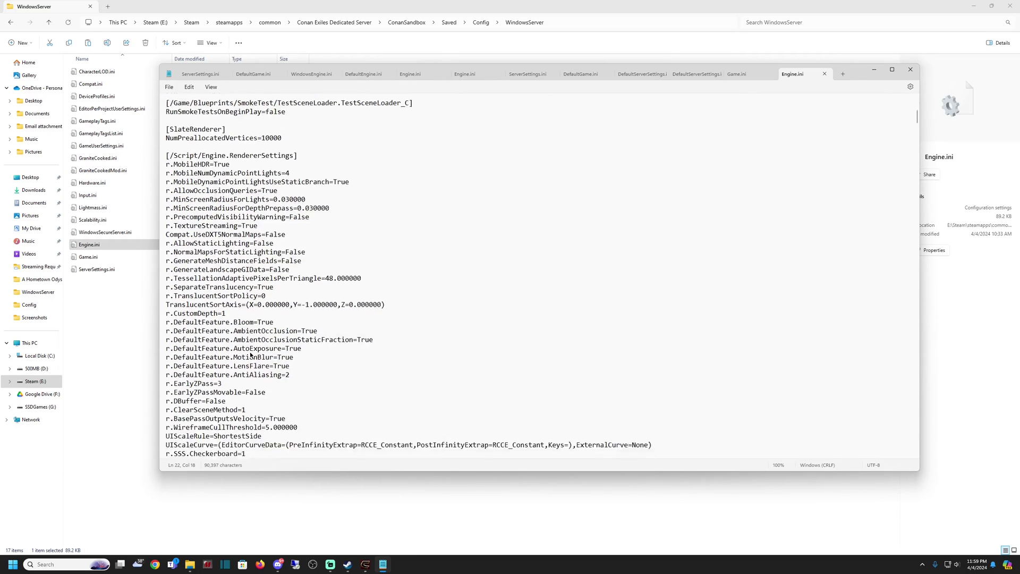
pyautogui.scroll(-9, 250, 355)
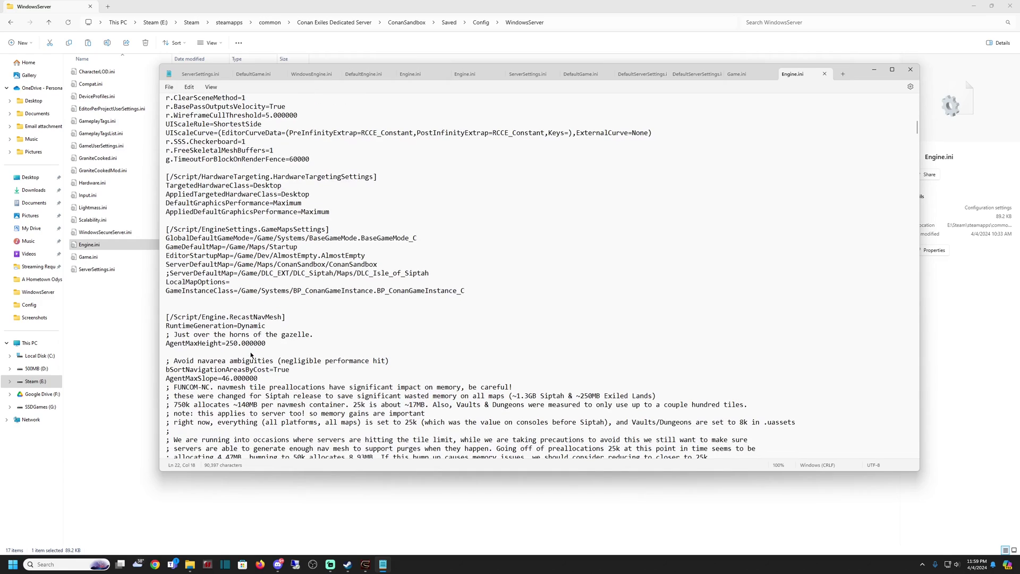
pyautogui.scroll(-13, 252, 355)
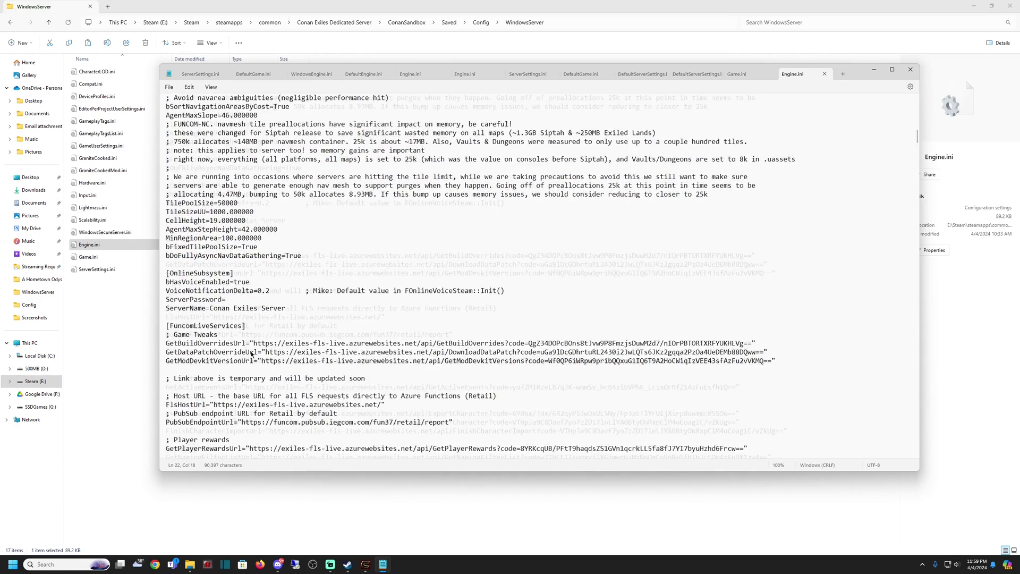
# Change ServerName from 'Conan Exiles Server' to 'Mature Minded Gamers (PVE)'.
pyautogui.click(229, 211)
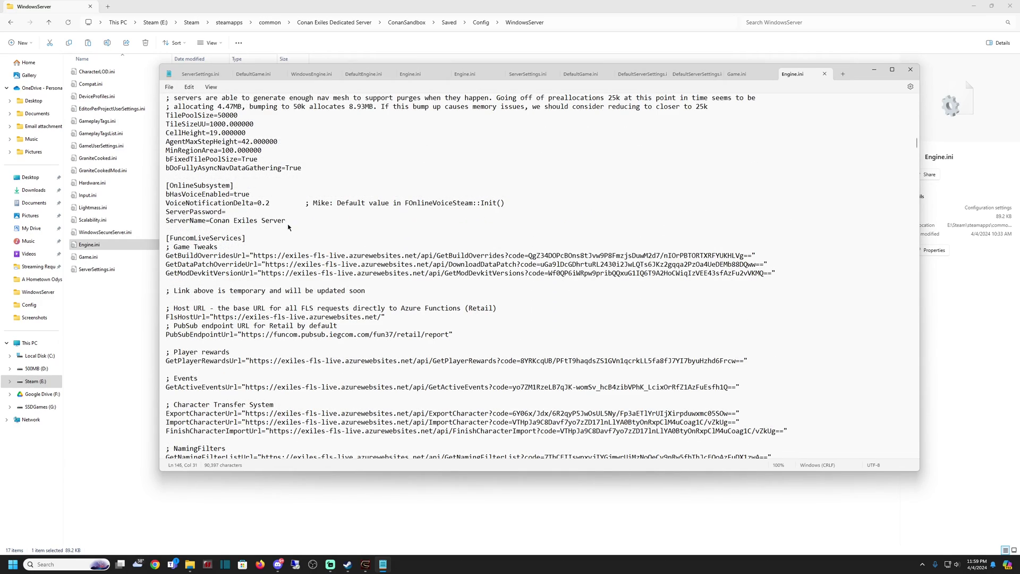
pyautogui.moveTo(288, 224); pyautogui.dragTo(218, 222)
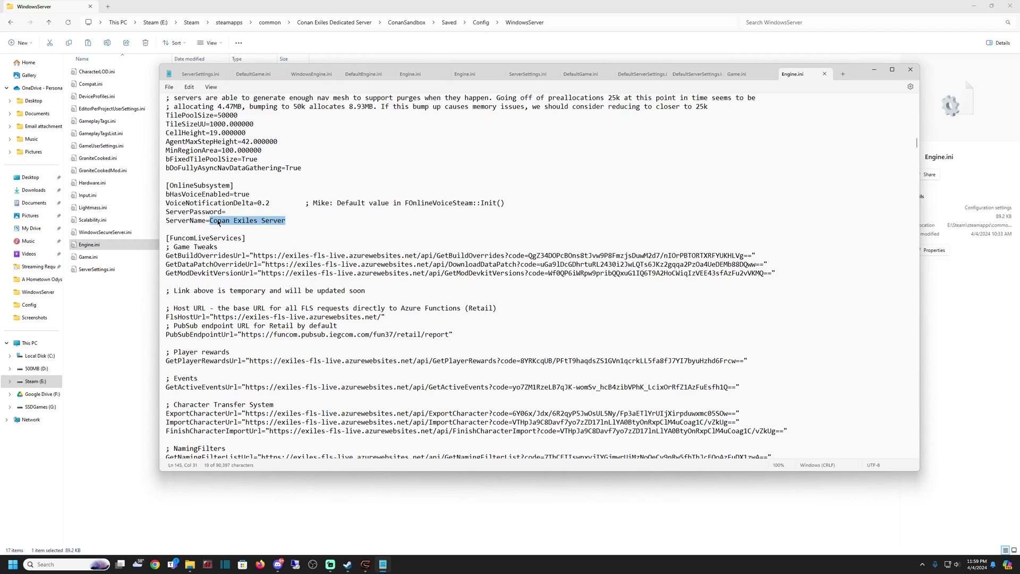
pyautogui.write('Mature Minded Gamers')
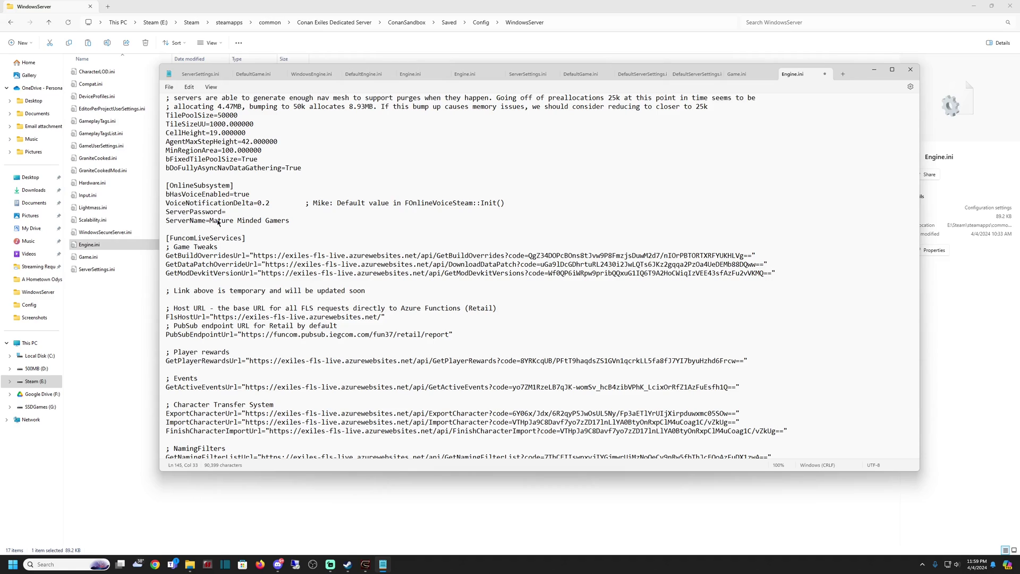
pyautogui.write(' (PVE')
pyautogui.click(294, 220)
pyautogui.press('BackSpace')
pyautogui.hotkey('shift', 'Right')
pyautogui.click(226, 212)
# Review the rest of Engine.ini, then save it and close the document.
pyautogui.scroll(-20, 267, 344)
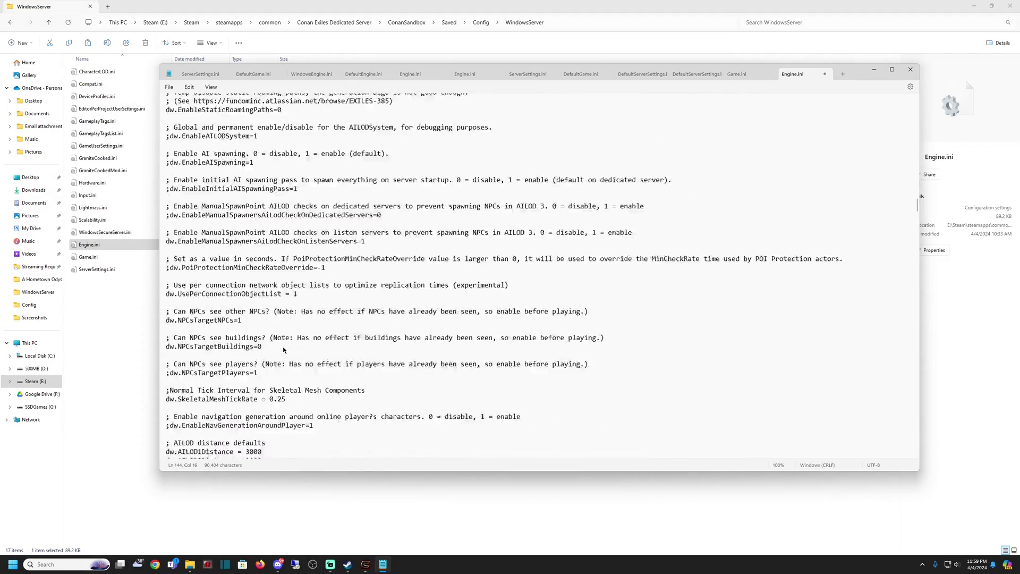
pyautogui.scroll(-20, 283, 350)
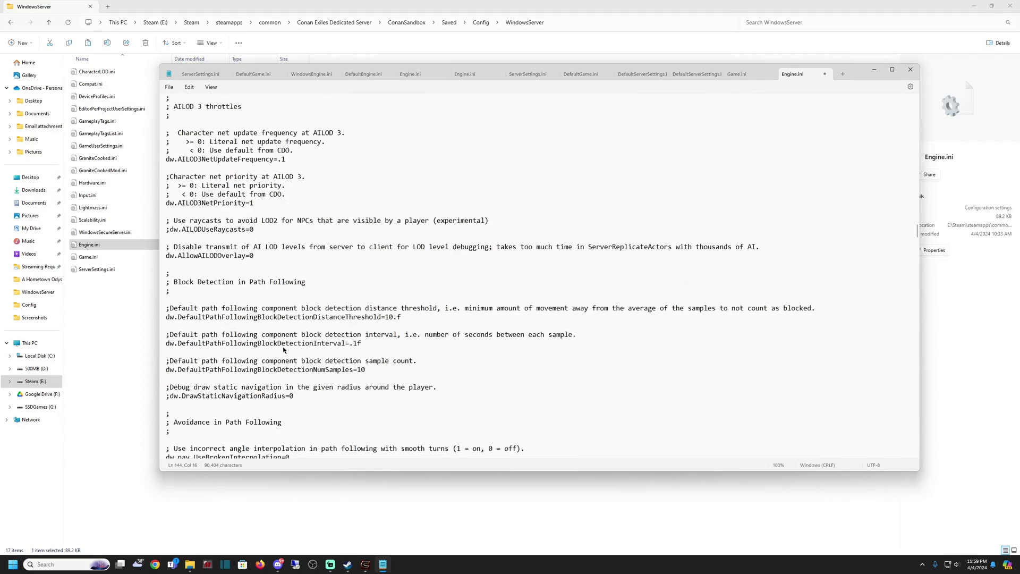
pyautogui.scroll(-5, 284, 350)
pyautogui.scroll(20, 283, 349)
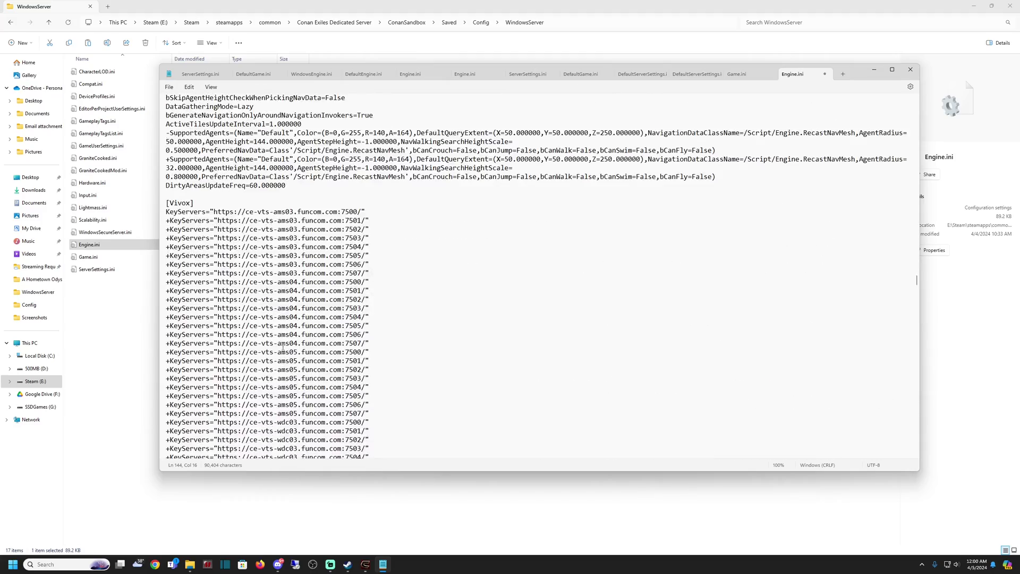
pyautogui.scroll(-20, 284, 349)
pyautogui.scroll(-15, 283, 349)
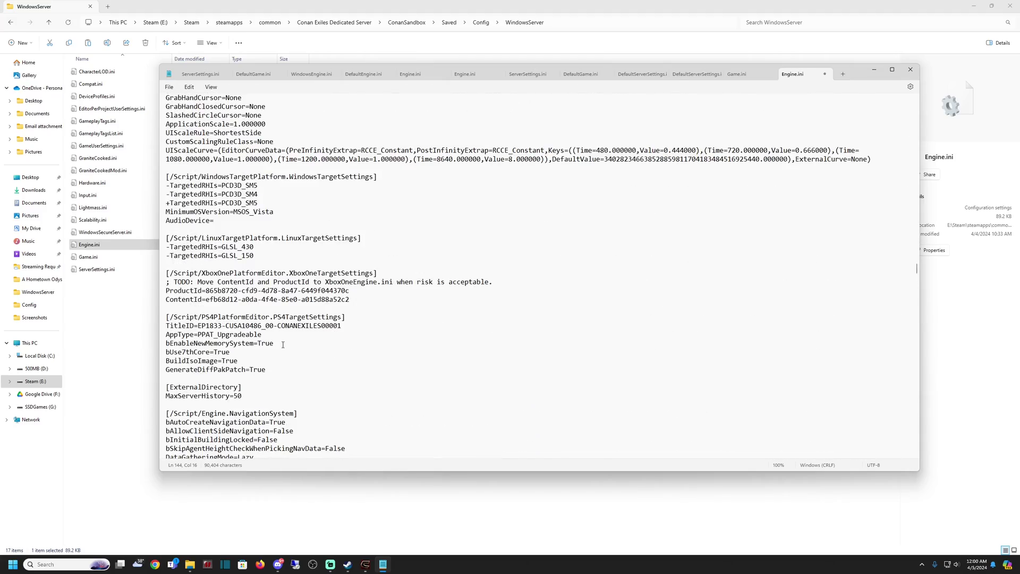
pyautogui.scroll(-20, 283, 344)
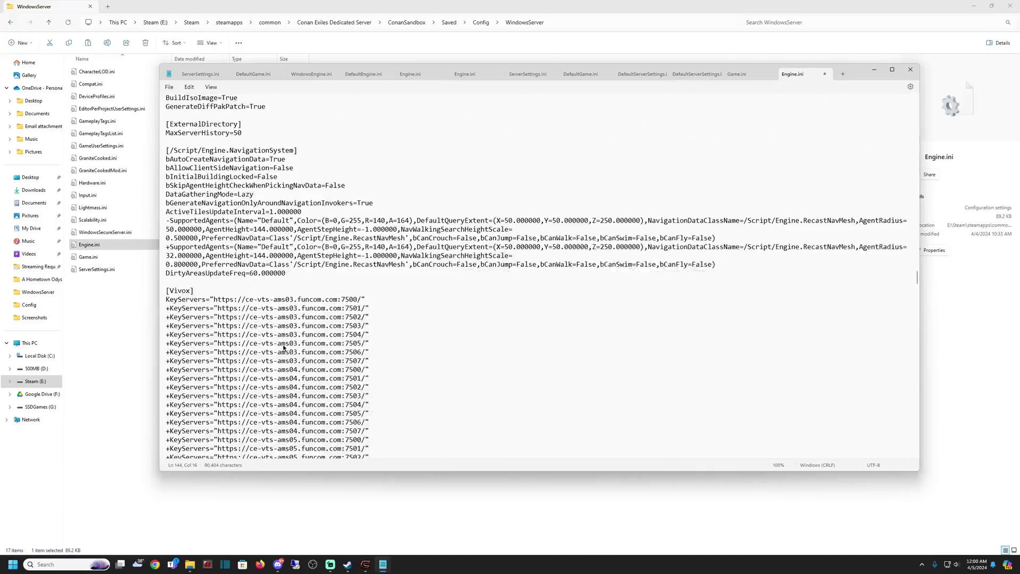
pyautogui.scroll(-20, 282, 343)
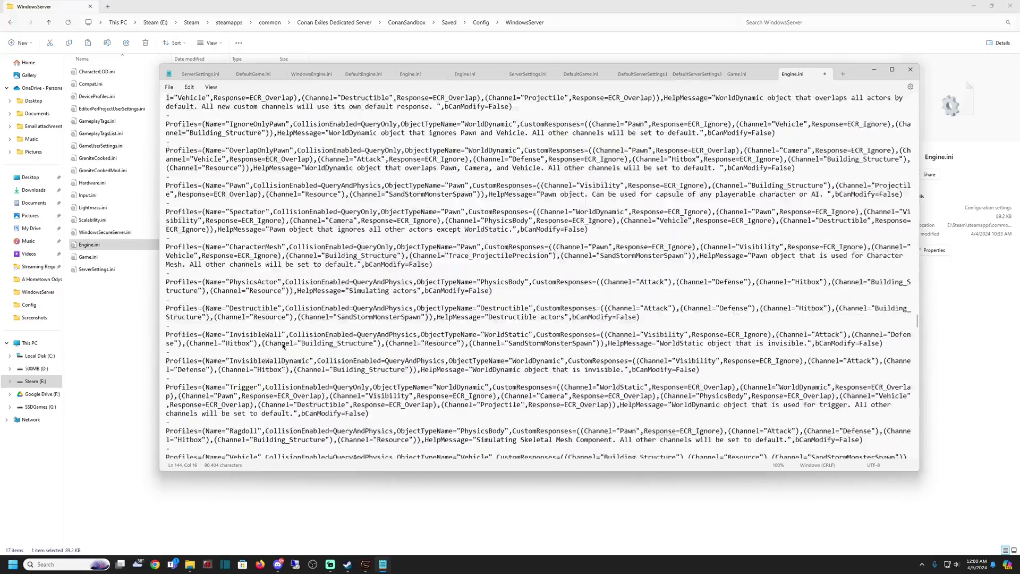
pyautogui.scroll(-20, 281, 345)
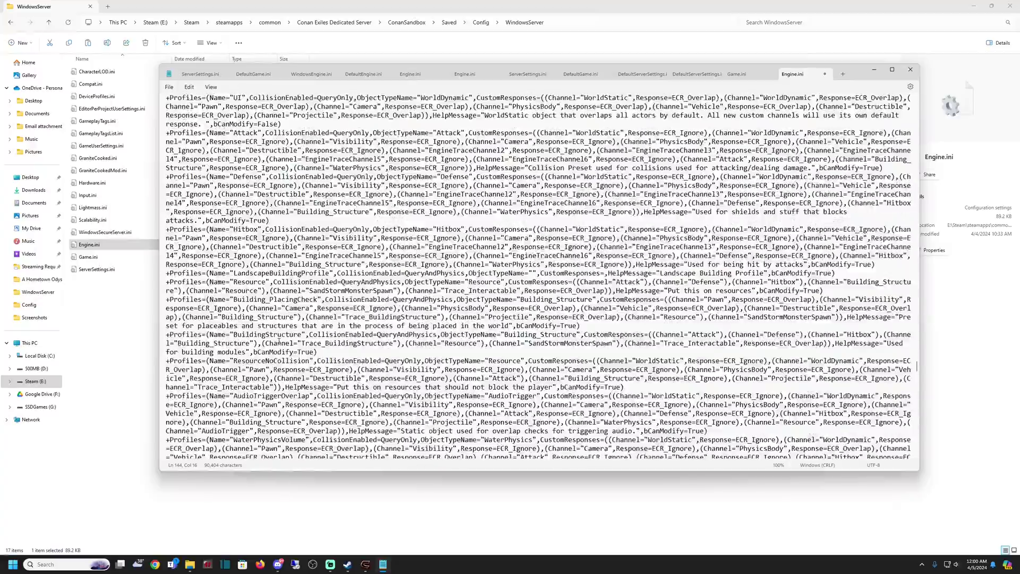
pyautogui.scroll(-20, 281, 341)
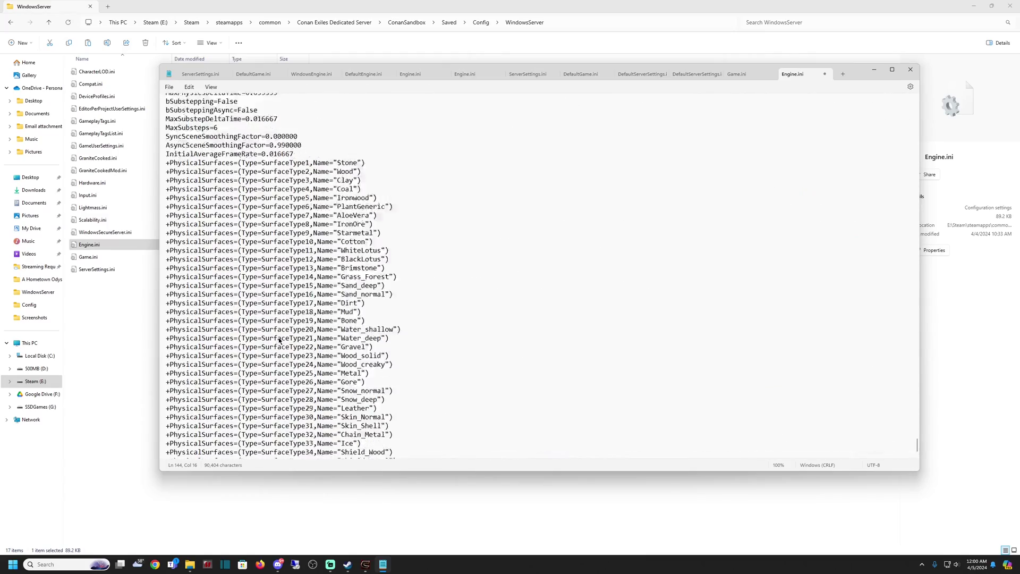
pyautogui.scroll(-20, 278, 341)
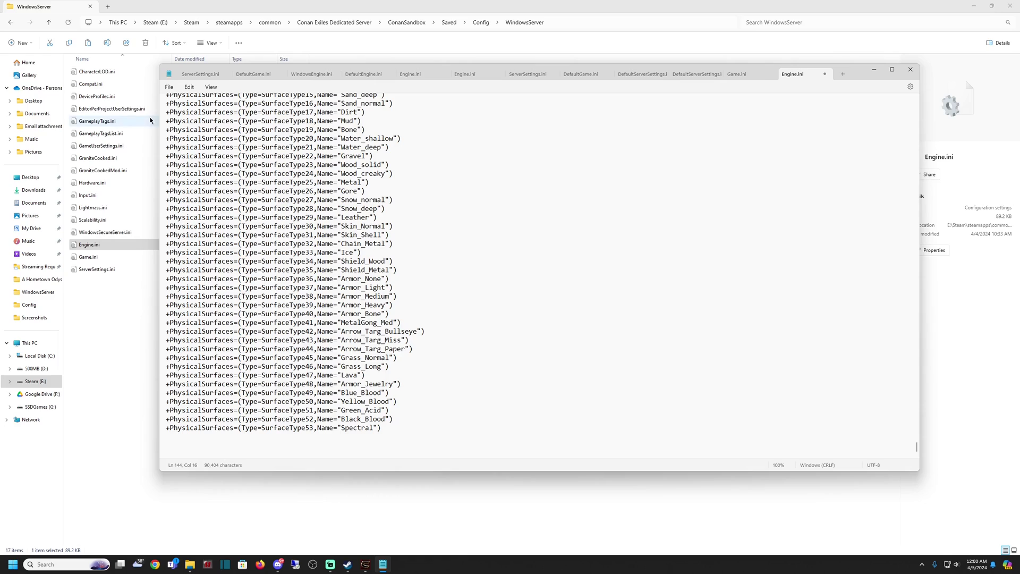
pyautogui.click(169, 87)
pyautogui.click(183, 141)
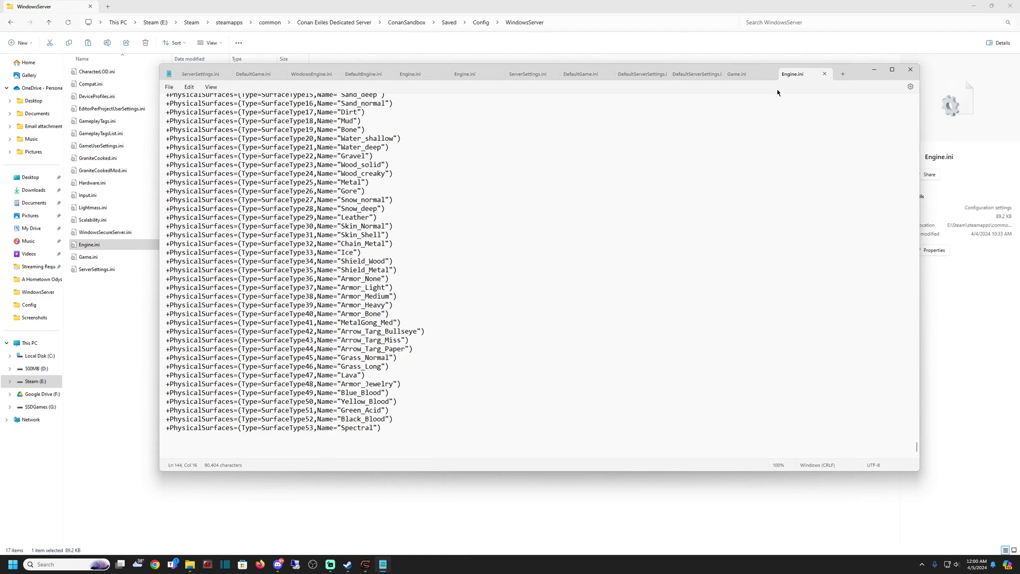
pyautogui.click(825, 74)
# Close Notepad and open ServerSettings.ini from the WindowsServer folder in Notepad.
pyautogui.hotkey('alt', 'F4')
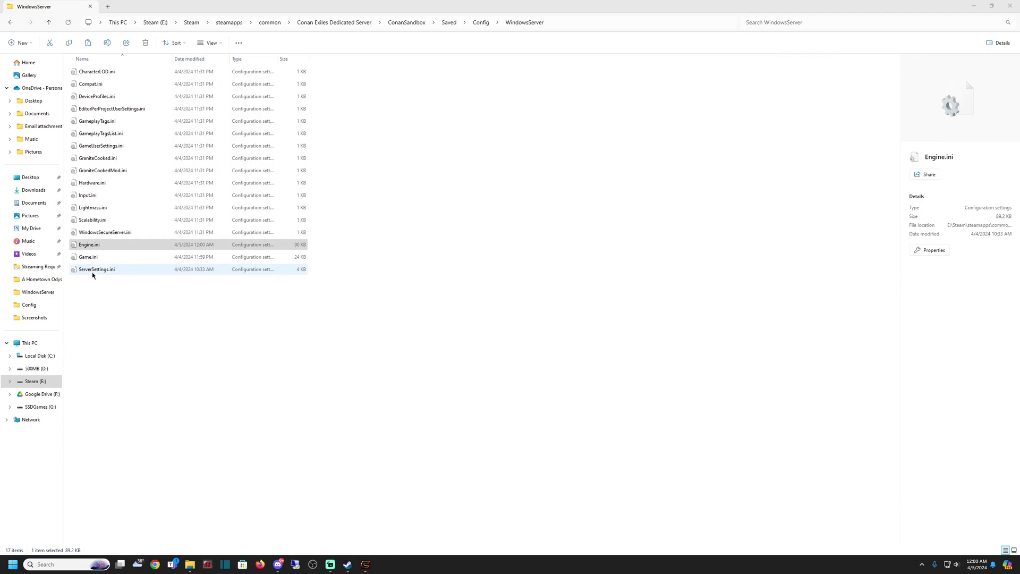
pyautogui.click(93, 276)
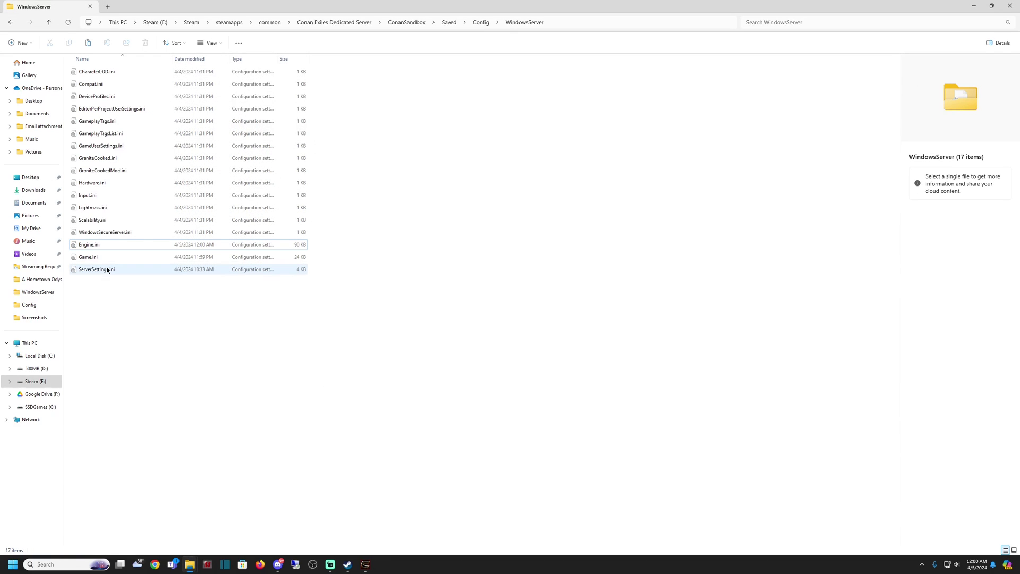
pyautogui.rightClick(103, 270)
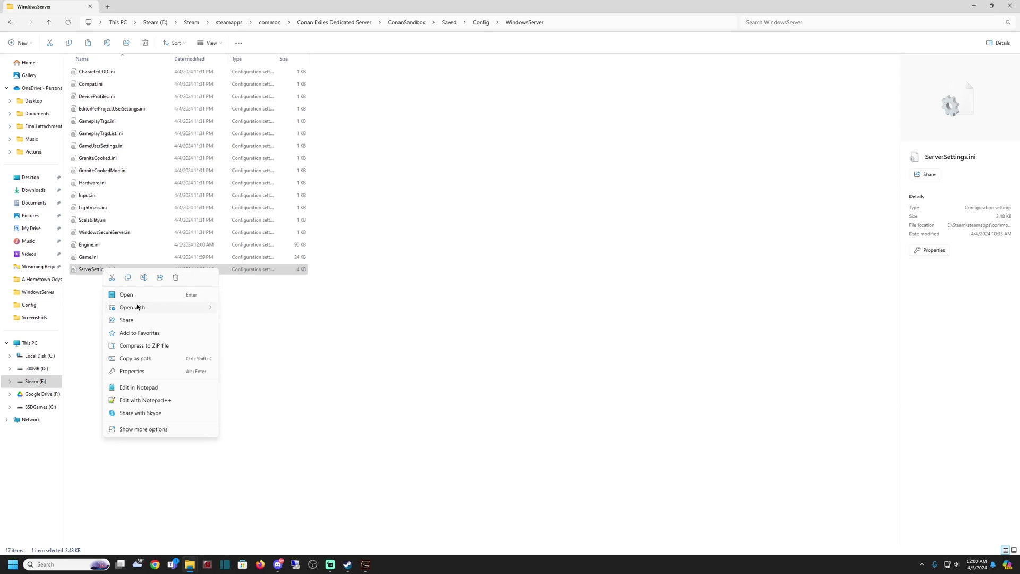
pyautogui.moveTo(170, 307)
pyautogui.click(241, 309)
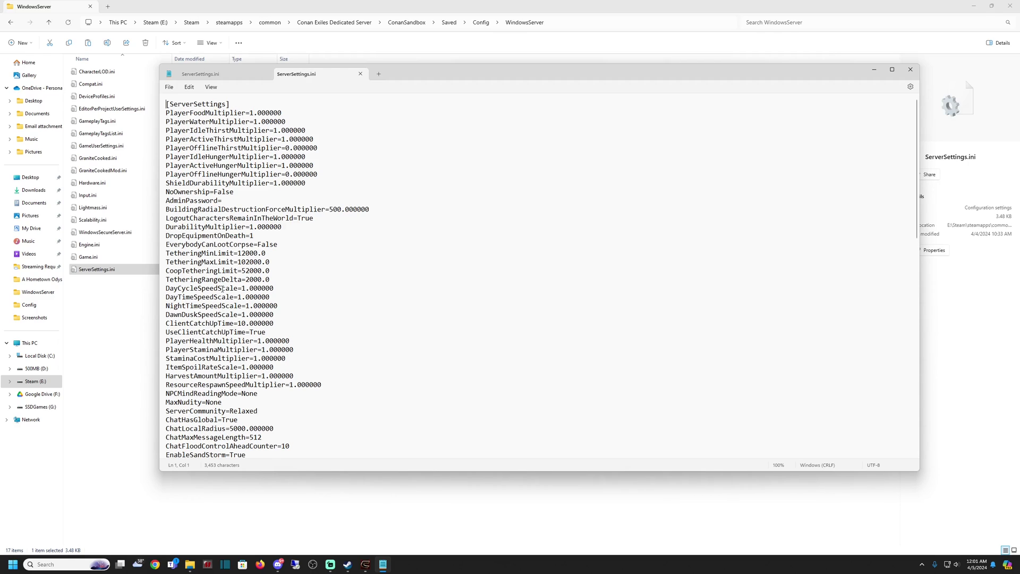
# Set HarvestAmountMultiplier to 1.9 and MaxNudity to 2, then select the AdminPassword line.
pyautogui.scroll(-20, 225, 285)
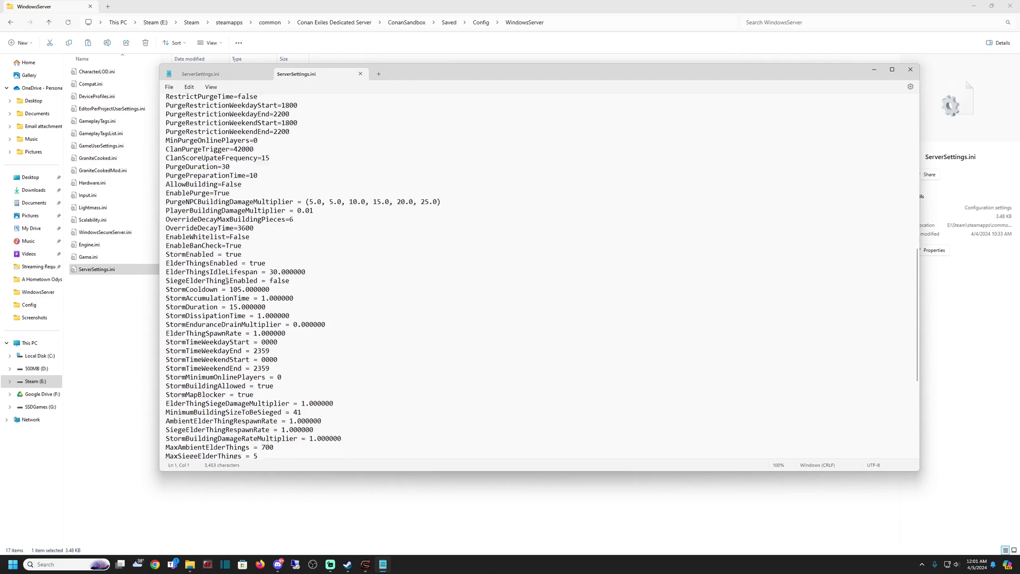
pyautogui.scroll(-10, 228, 282)
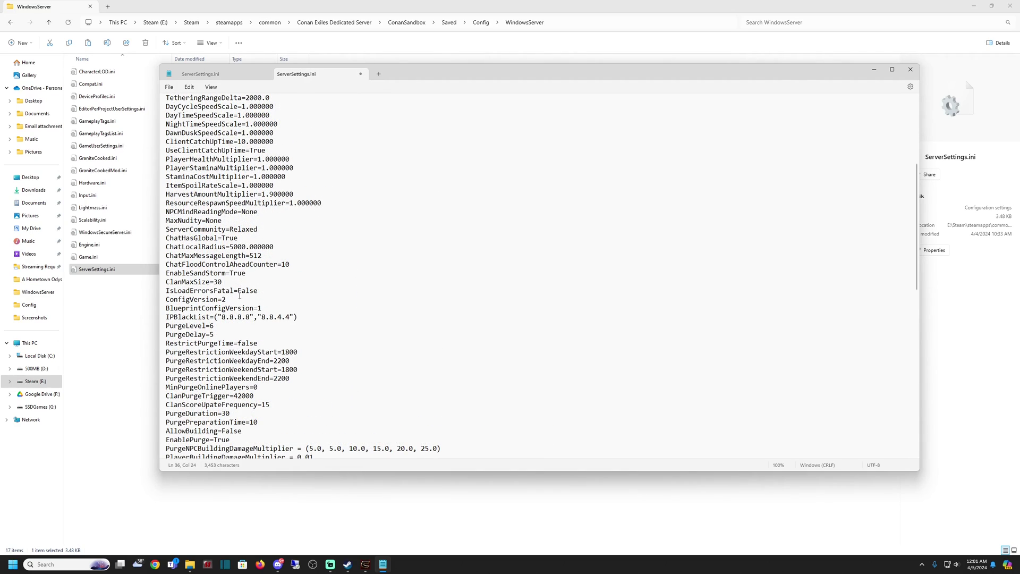
pyautogui.scroll(-3, 239, 314)
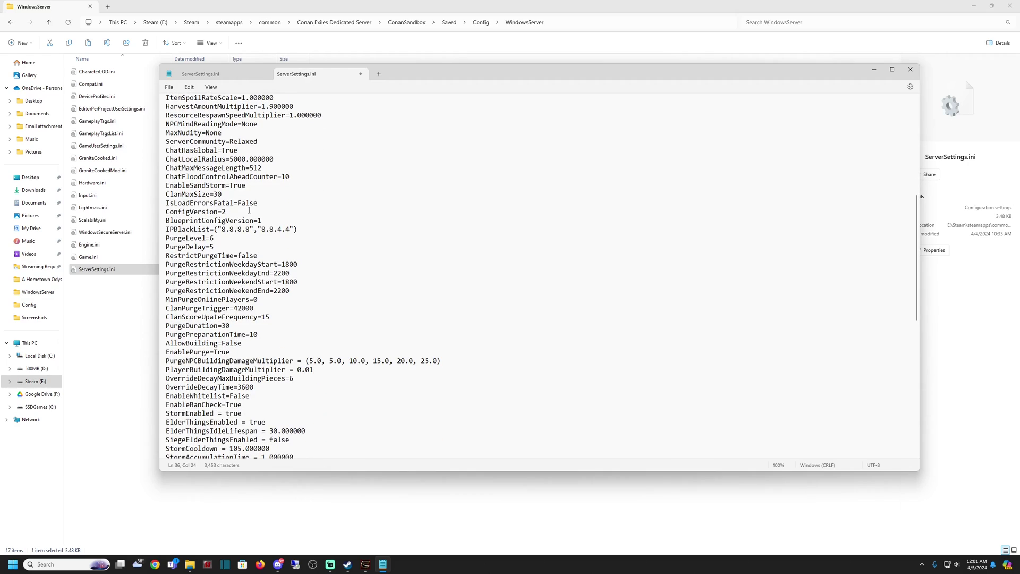
pyautogui.moveTo(260, 141); pyautogui.dragTo(232, 142)
pyautogui.scroll(10, 275, 399)
pyautogui.moveTo(222, 402); pyautogui.dragTo(206, 404)
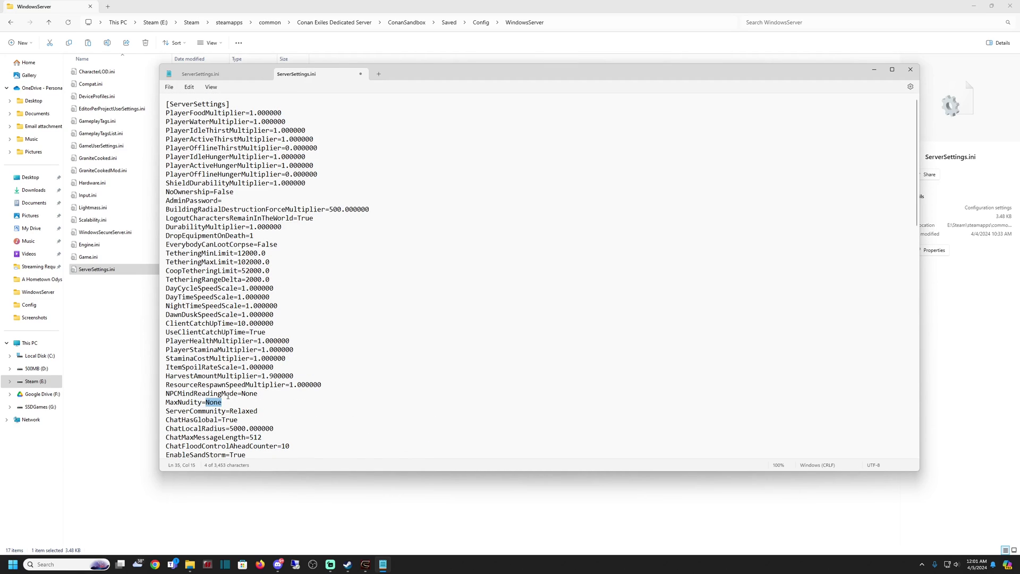
pyautogui.write('01')
pyautogui.click(237, 418)
pyautogui.click(234, 200)
pyautogui.moveTo(229, 200); pyautogui.dragTo(164, 207)
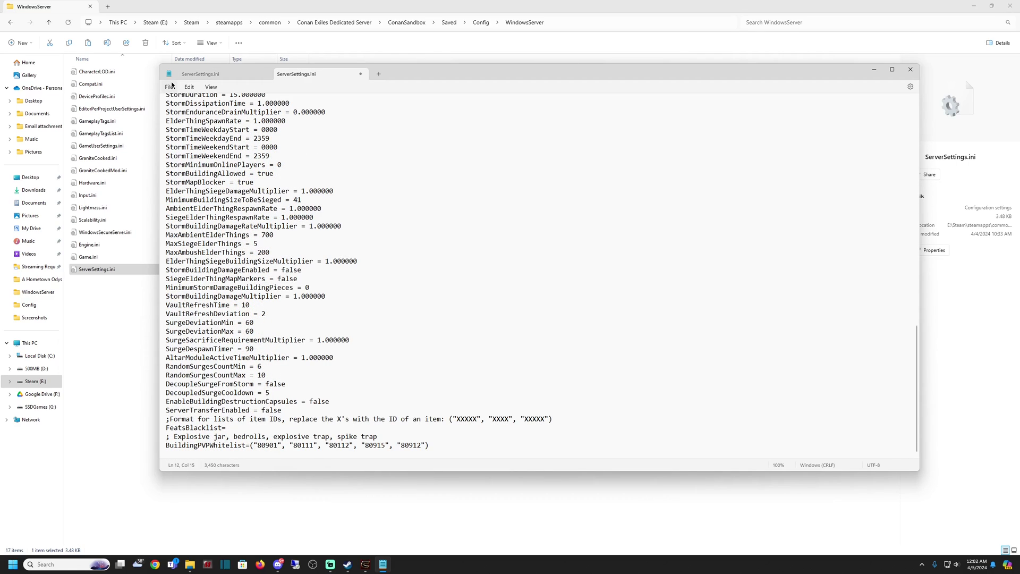
# Save ServerSettings.ini and close Notepad.
pyautogui.click(170, 87)
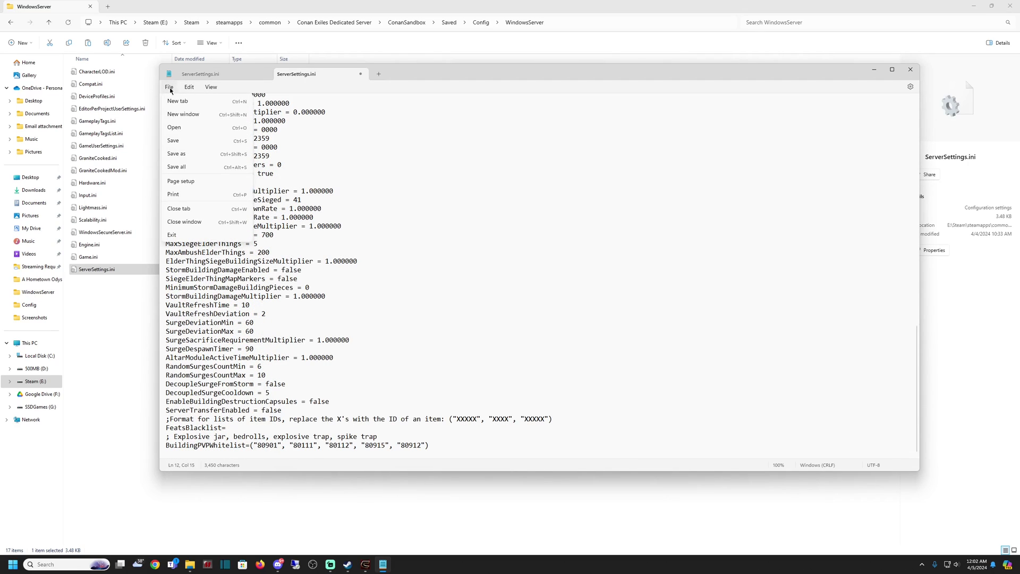
pyautogui.click(176, 146)
pyautogui.hotkey('alt', 'F4')
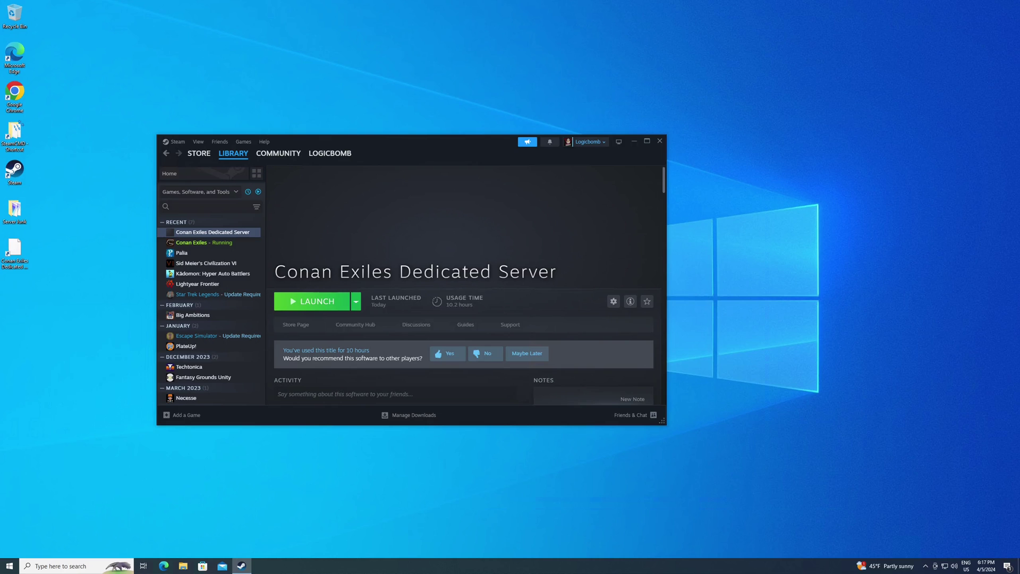
# Browse the local files of Conan Exiles Dedicated Server.
pyautogui.rightClick(229, 233)
pyautogui.moveTo(259, 271)
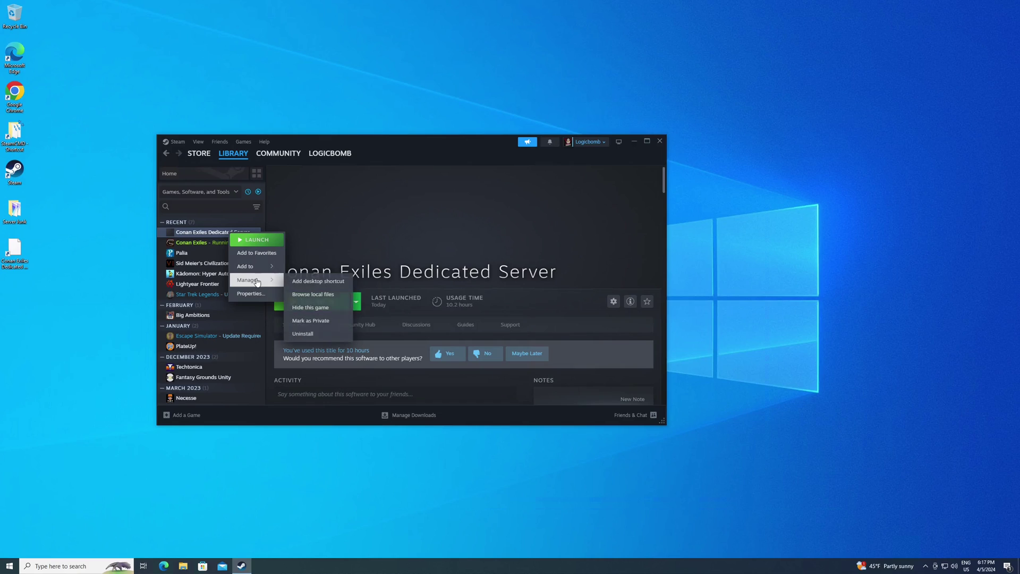
pyautogui.click(312, 296)
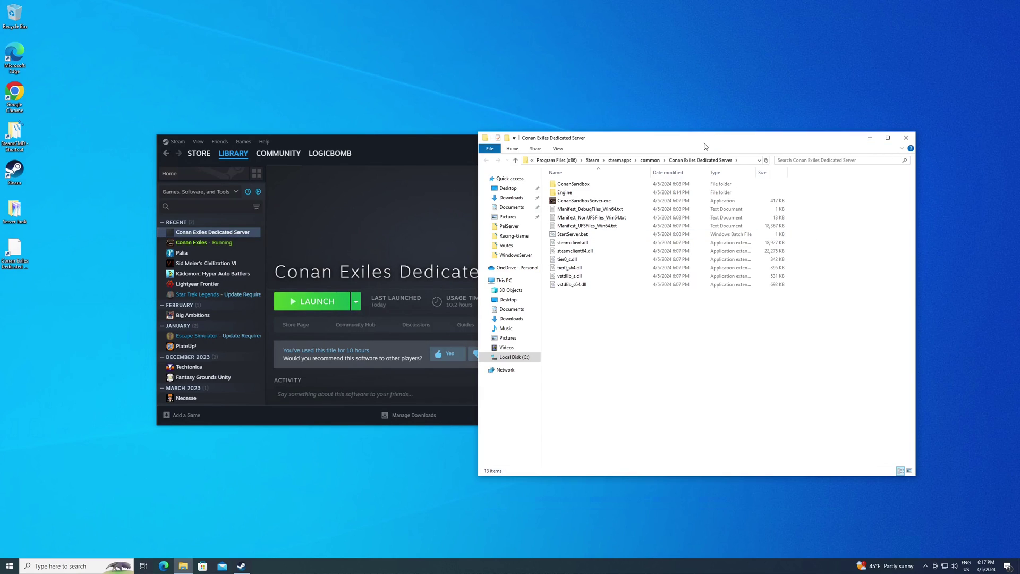
# Exit Steam and centre the install folder window on screen.
pyautogui.moveTo(704, 139); pyautogui.dragTo(784, 188)
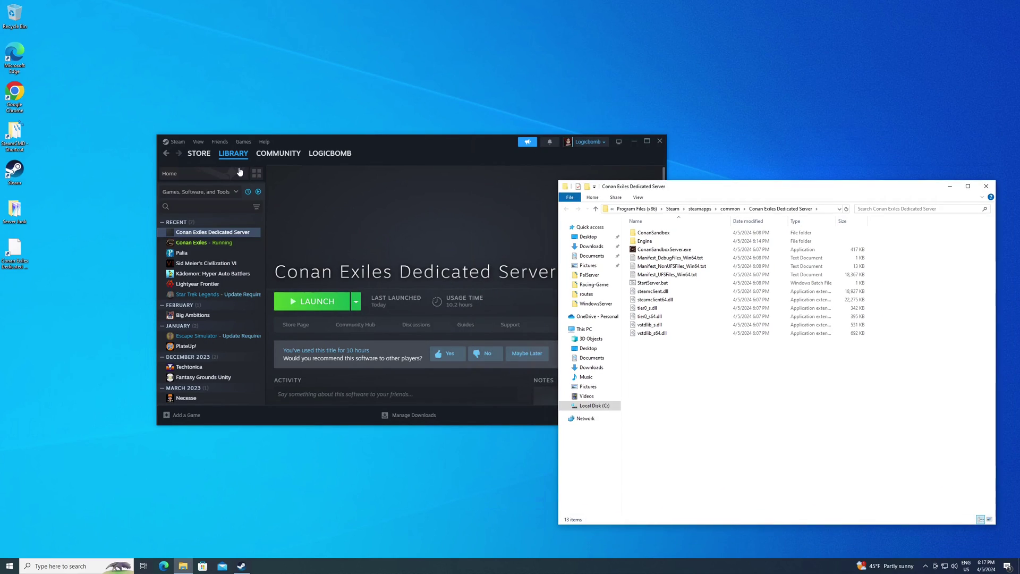
pyautogui.click(177, 142)
pyautogui.click(192, 235)
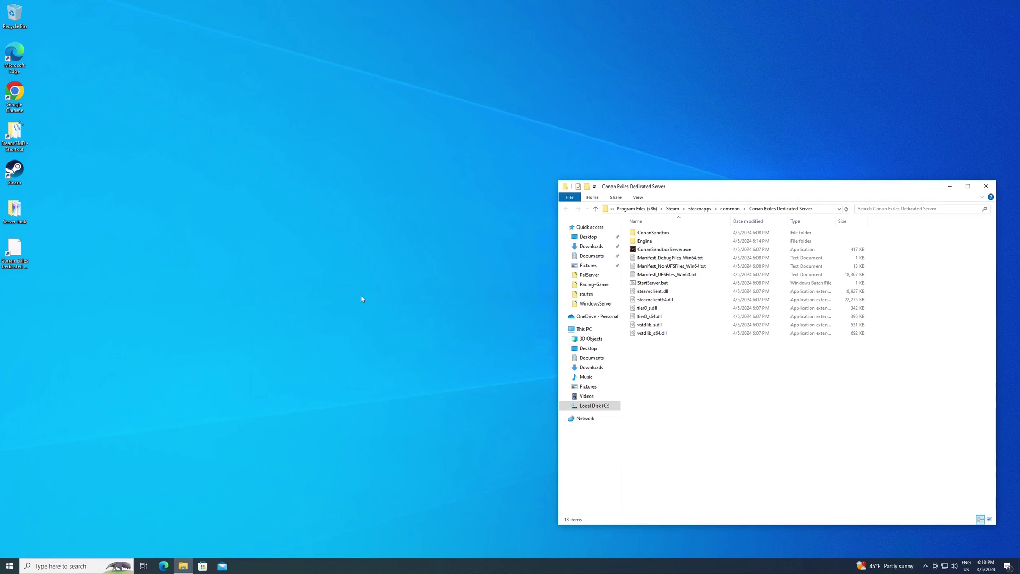
pyautogui.moveTo(820, 188); pyautogui.dragTo(598, 140)
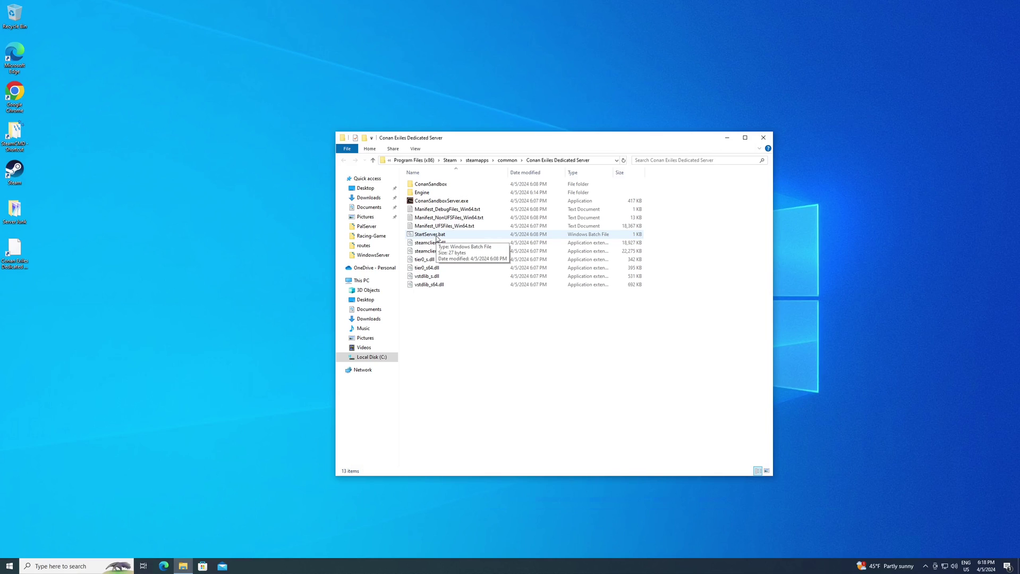
# Run StartServer.bat to start the server console, then move its window aside.
pyautogui.doubleClick(437, 236)
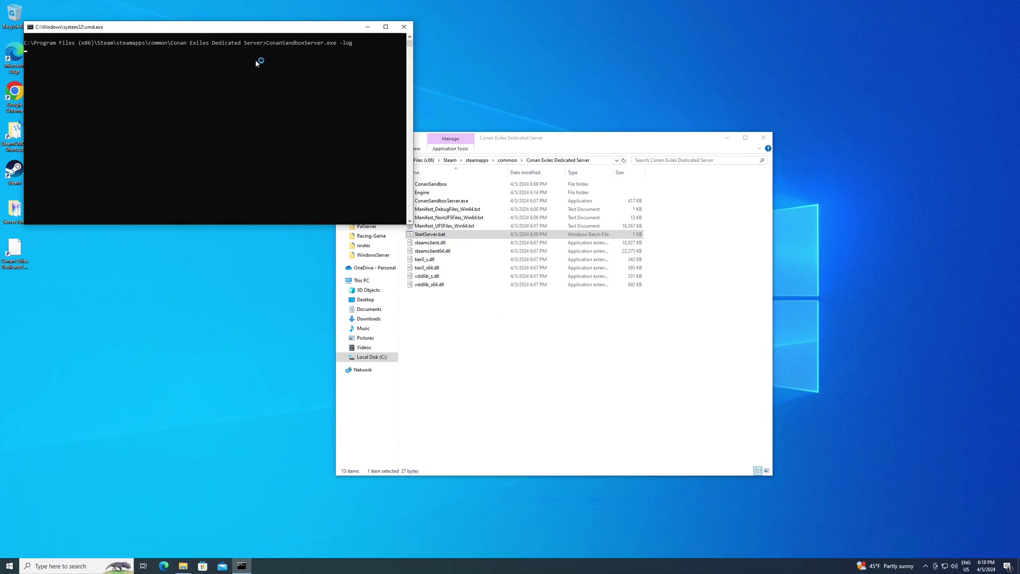
pyautogui.moveTo(228, 25); pyautogui.dragTo(273, 82)
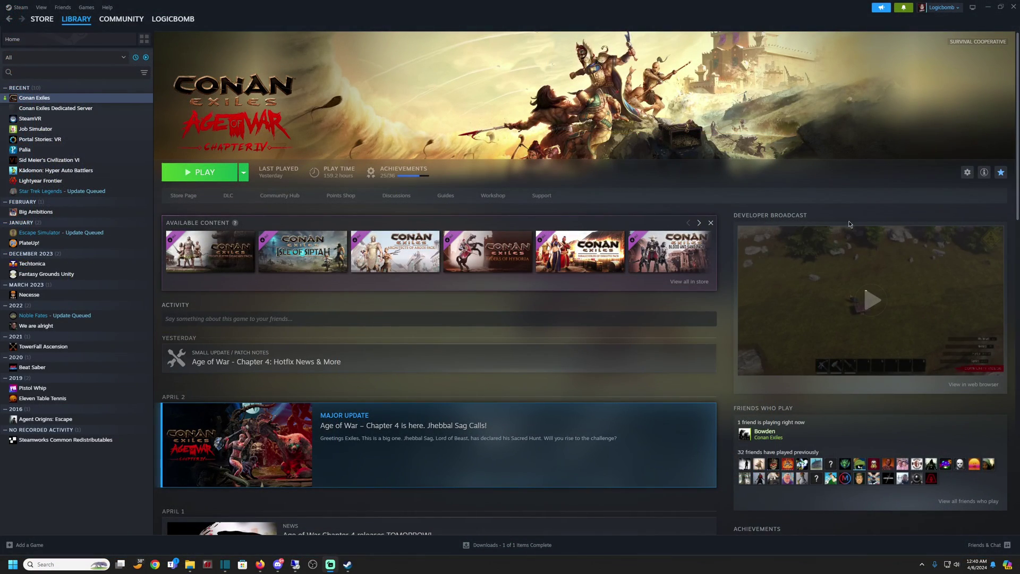
# Play Conan Exiles from Steam and start it from the Funcom launcher.
pyautogui.click(193, 175)
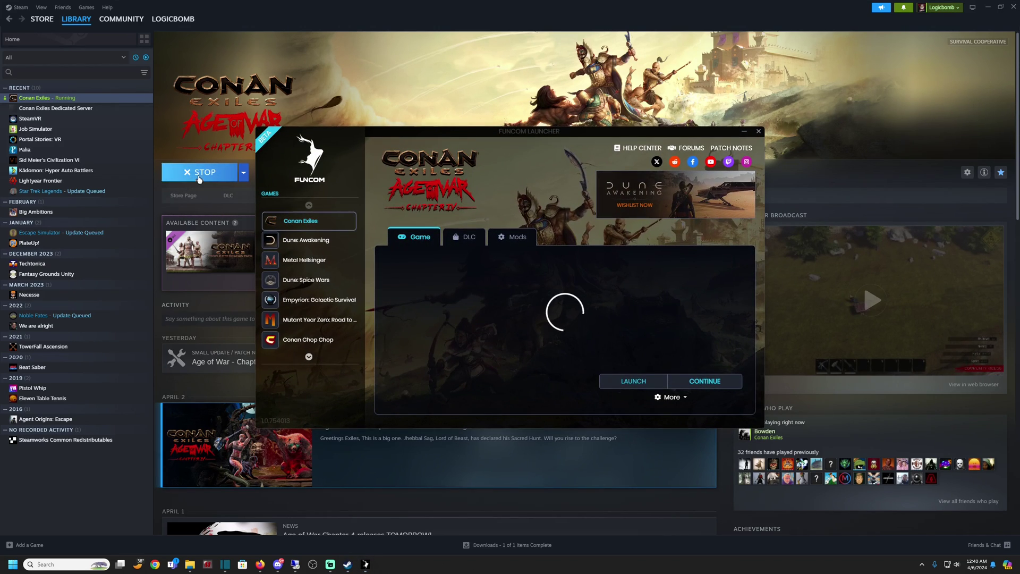
pyautogui.click(633, 386)
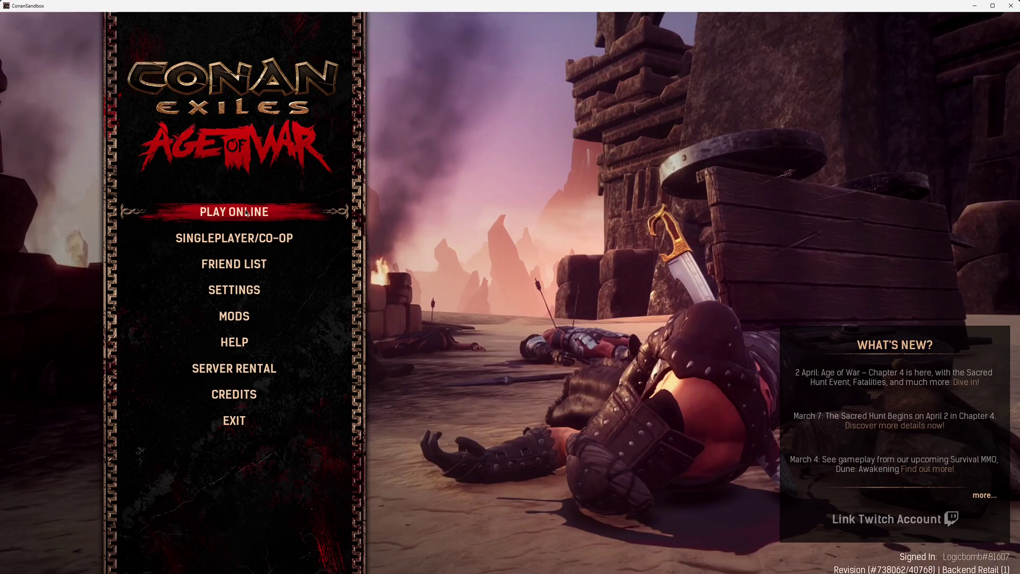
# Filter online servers by the name 'mature' and join Mature Minded Gamers (PVE).
pyautogui.click(245, 212)
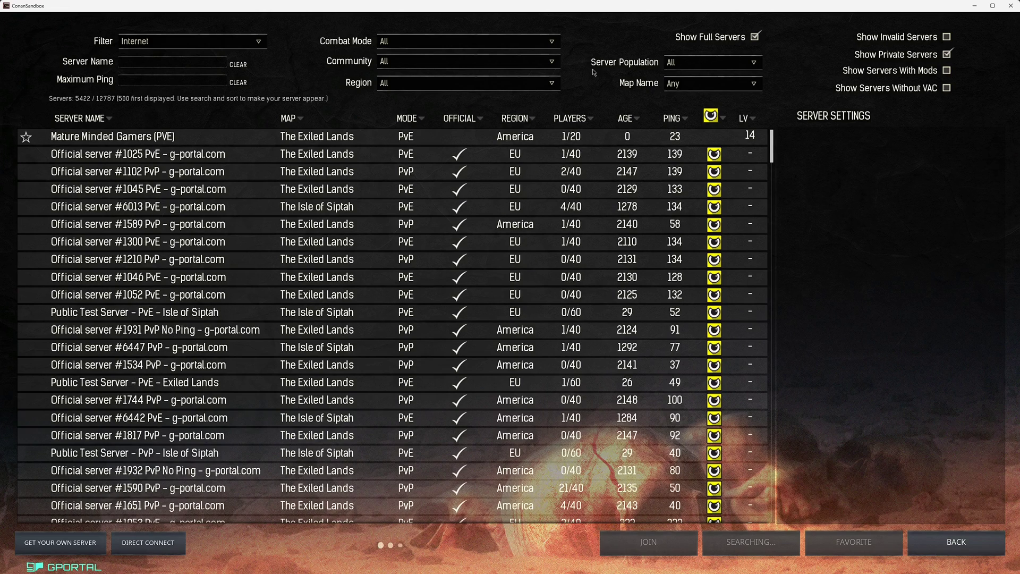
pyautogui.click(148, 65)
pyautogui.write('mature')
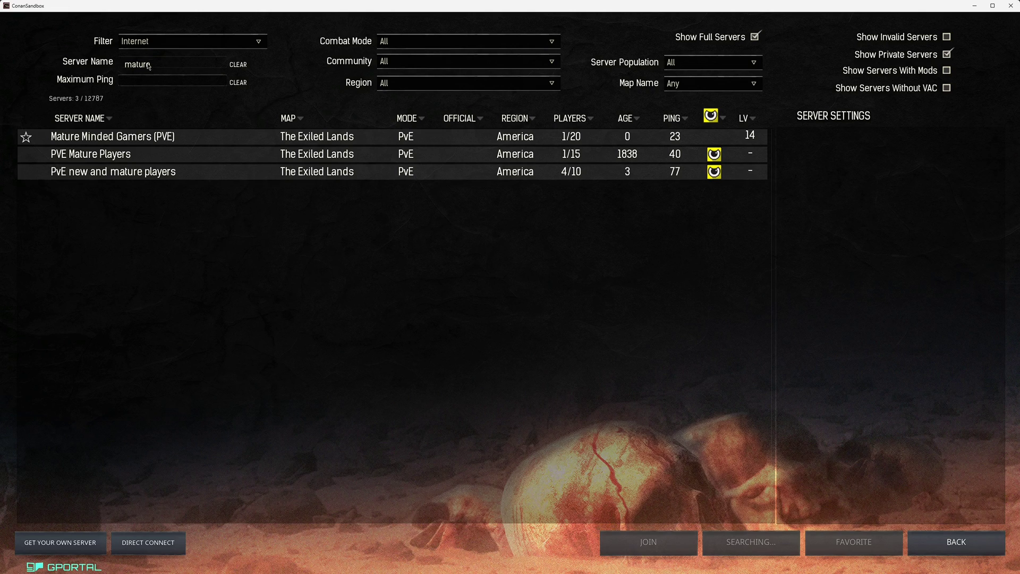
pyautogui.click(94, 140)
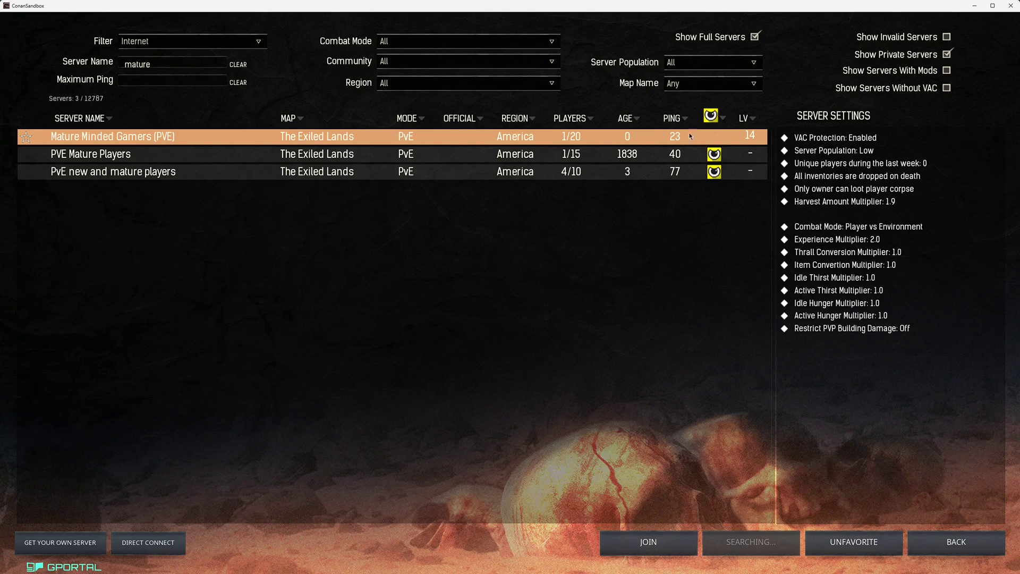
pyautogui.click(647, 543)
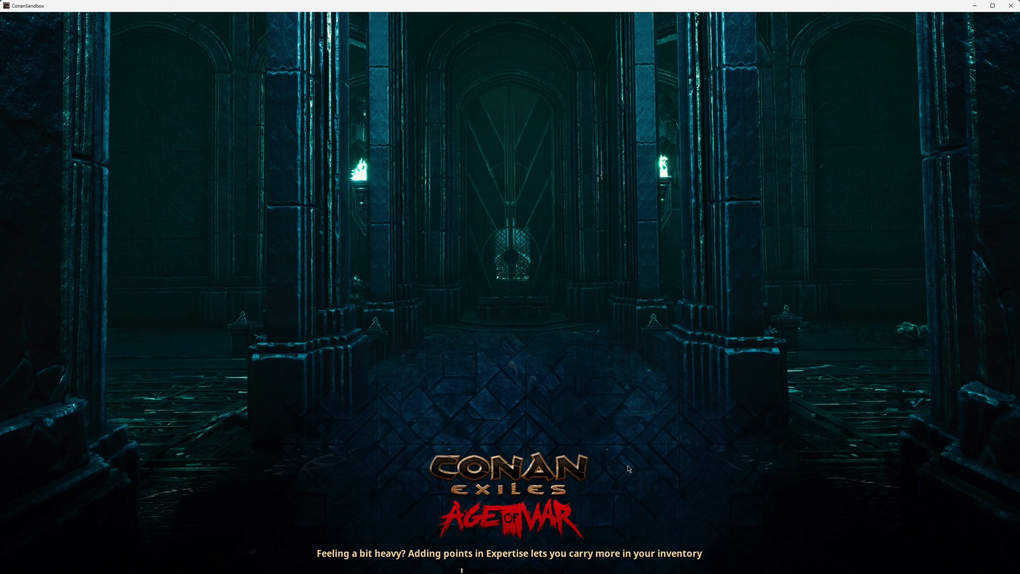